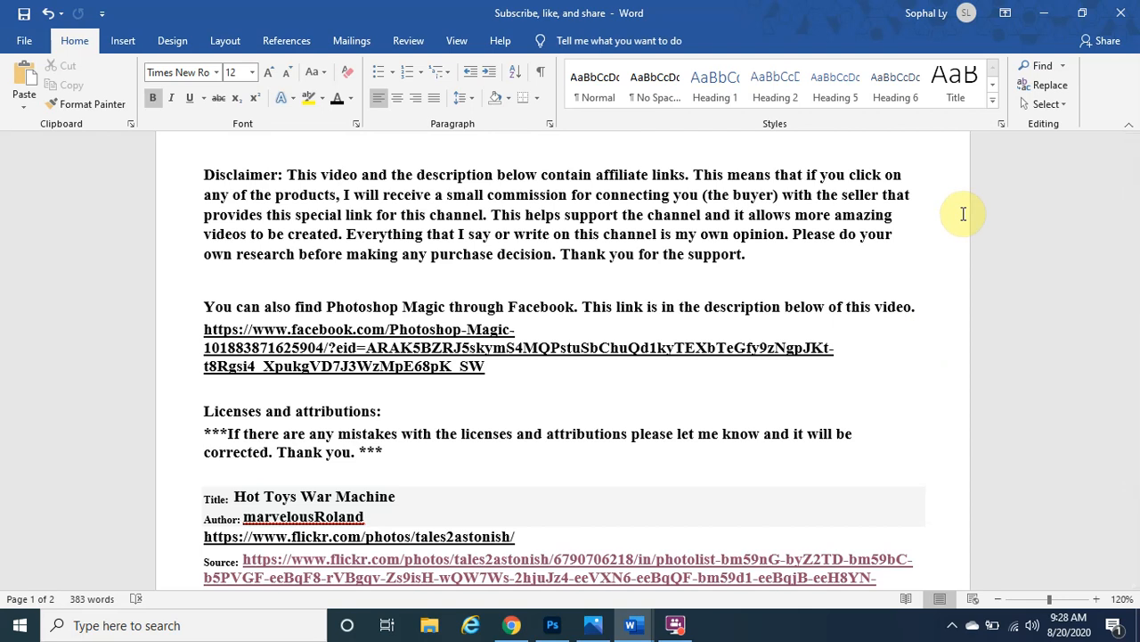
- Switch to Photoshop and open the Metro Exodus and War Machine images together from the Main content folder
left_click(553, 625)
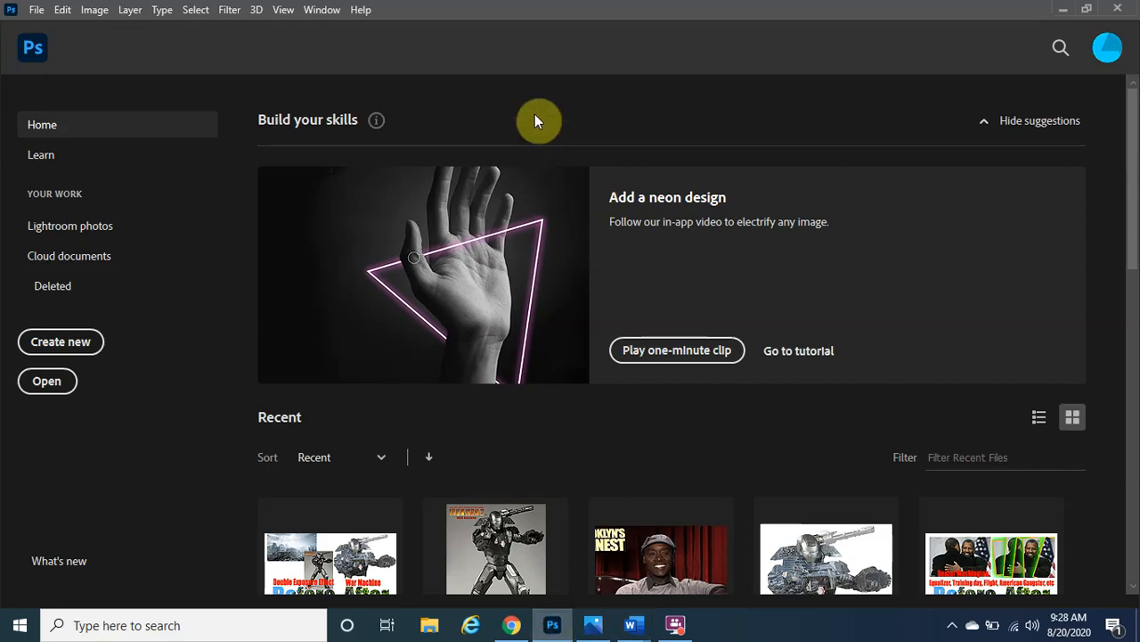
left_click(43, 10)
left_click(71, 44)
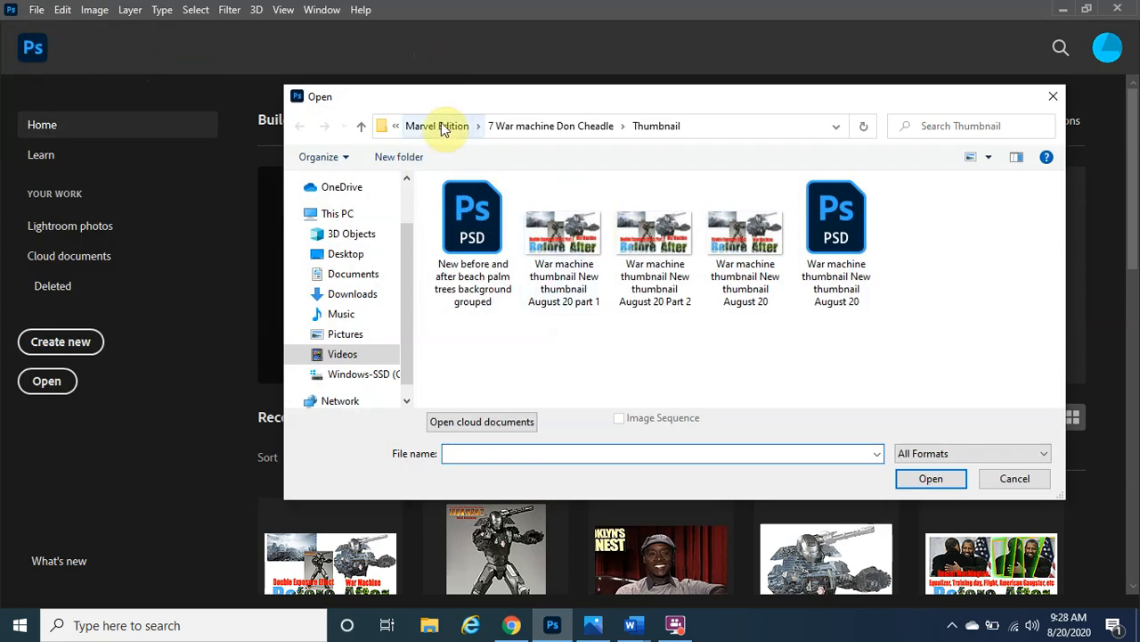
left_click(515, 125)
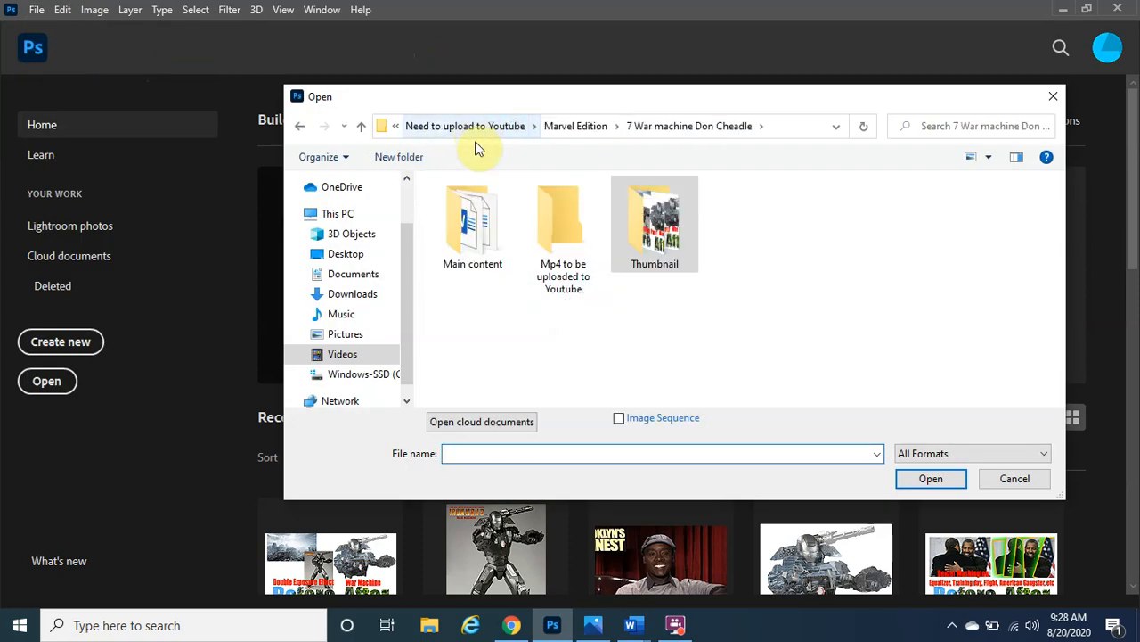
left_click(467, 228)
double_click(467, 228)
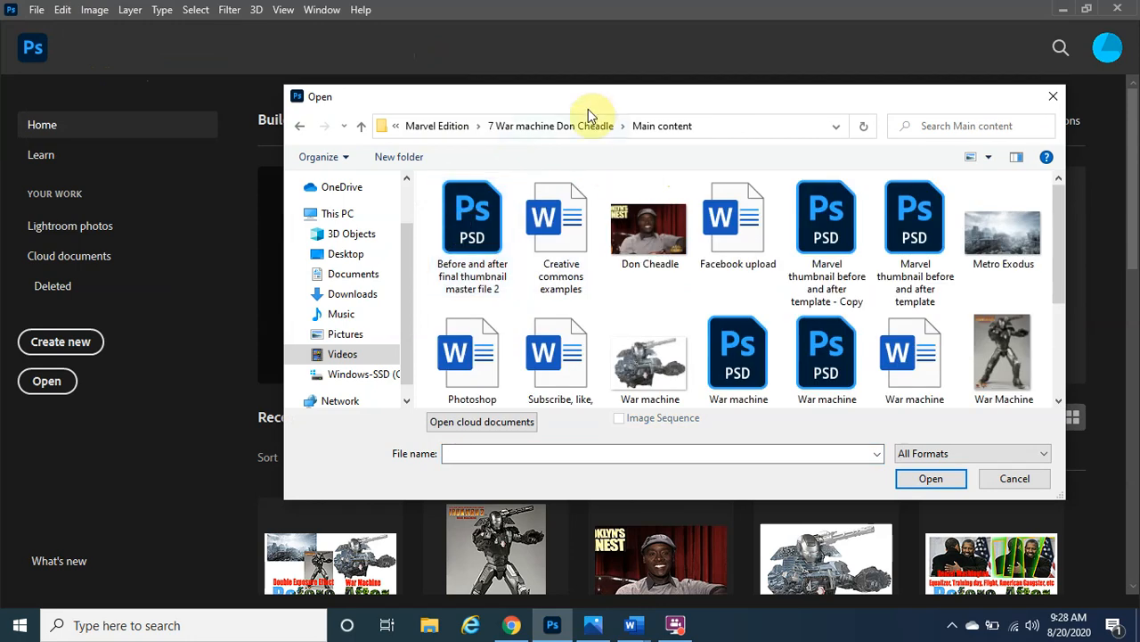
left_click(1016, 344)
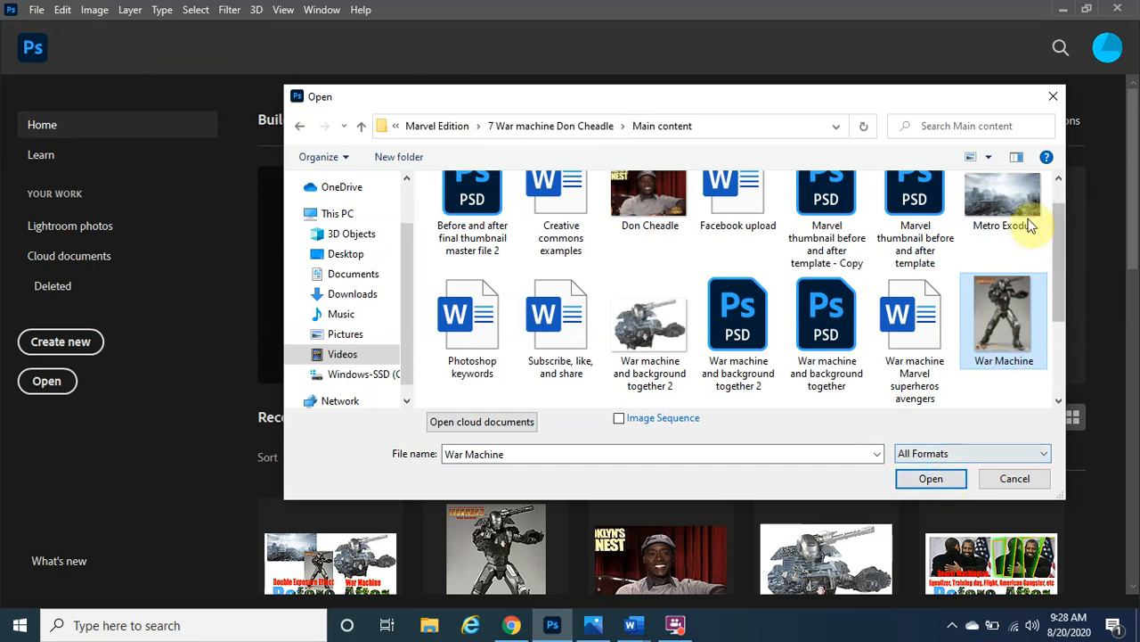
left_click(1008, 203, "ctrl")
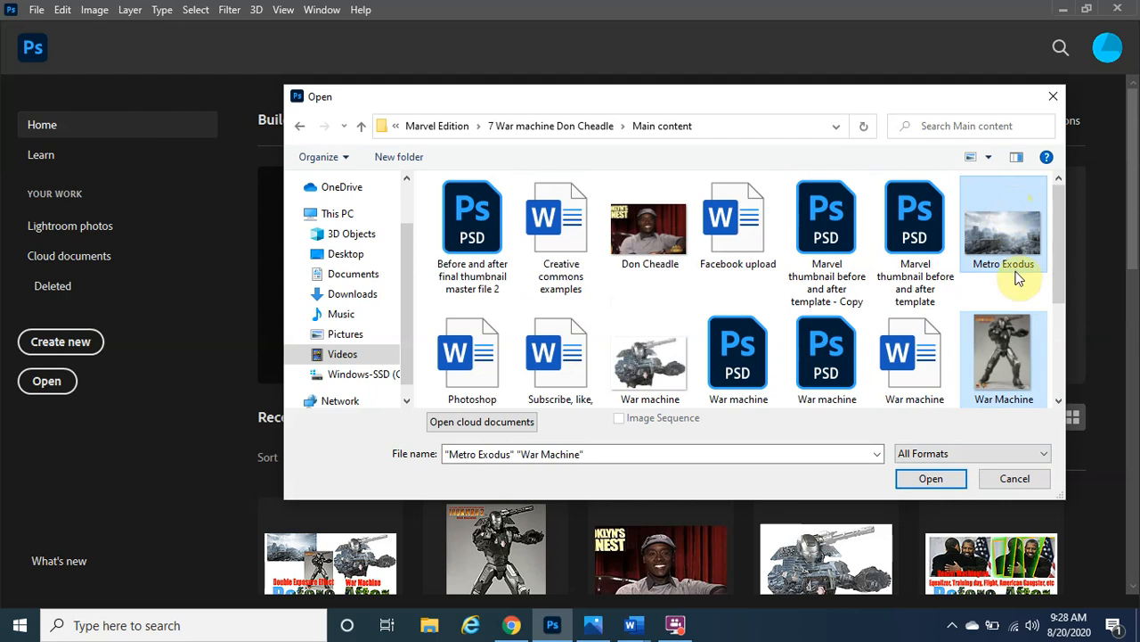
left_click(930, 479)
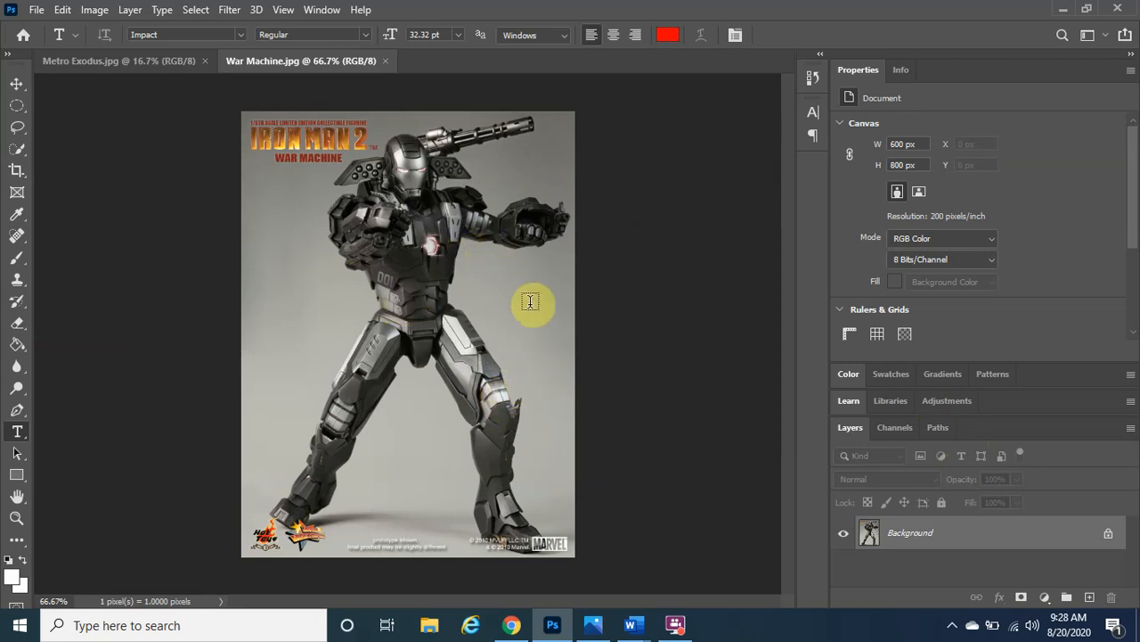
- Convert the Background of the War Machine image into a layer named War machine and duplicate that layer
double_click(916, 536)
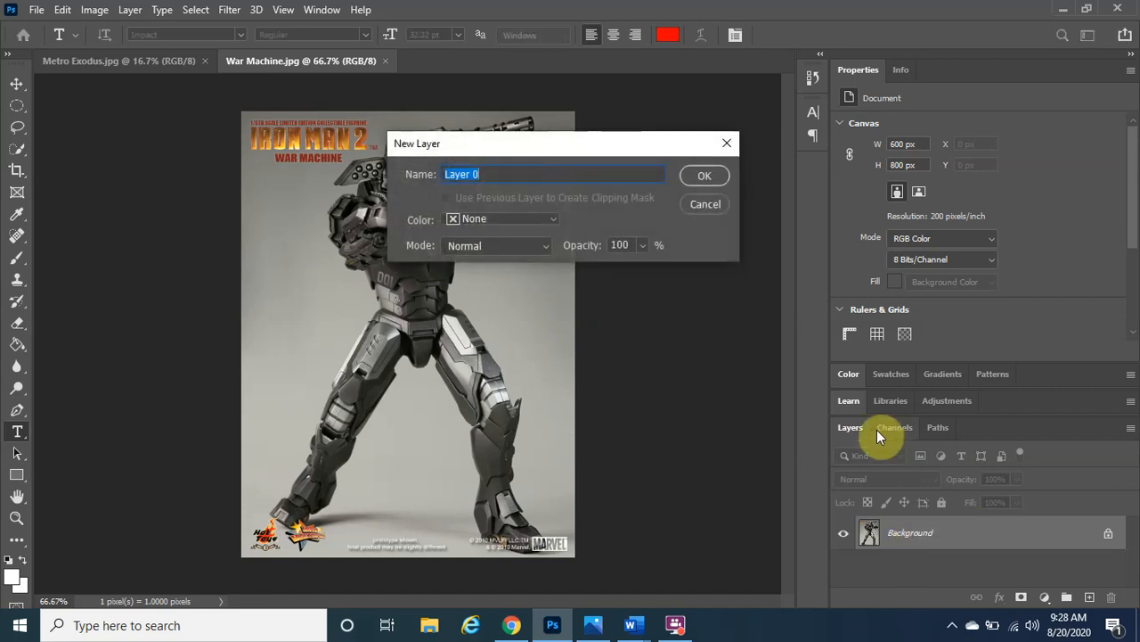
type("War machine")
left_click(715, 177)
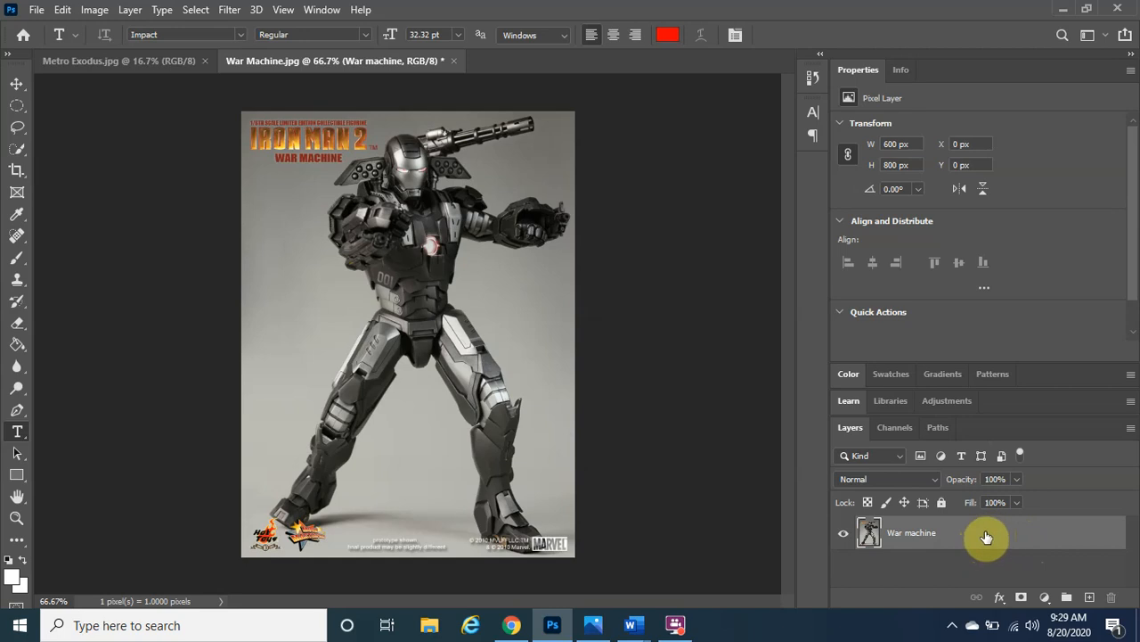
left_click_drag(986, 536, 1089, 597)
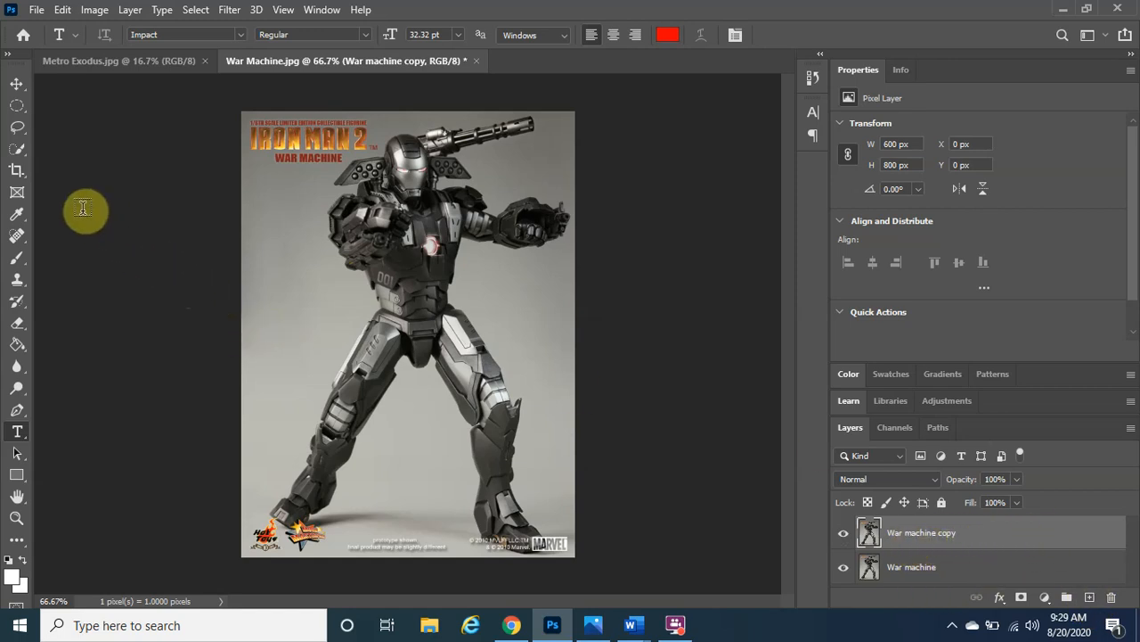
- Remove the backdrop and legs from the War machine copy layer using a 59 px Quick Selection, and hide the War machine layer
left_click(16, 153)
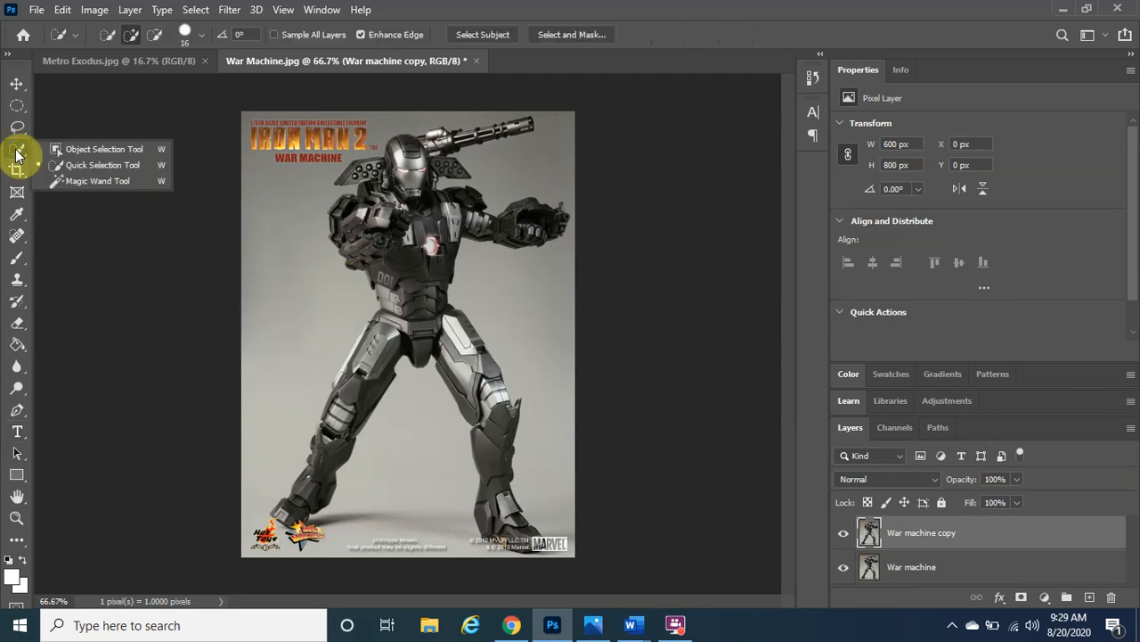
left_click(98, 165)
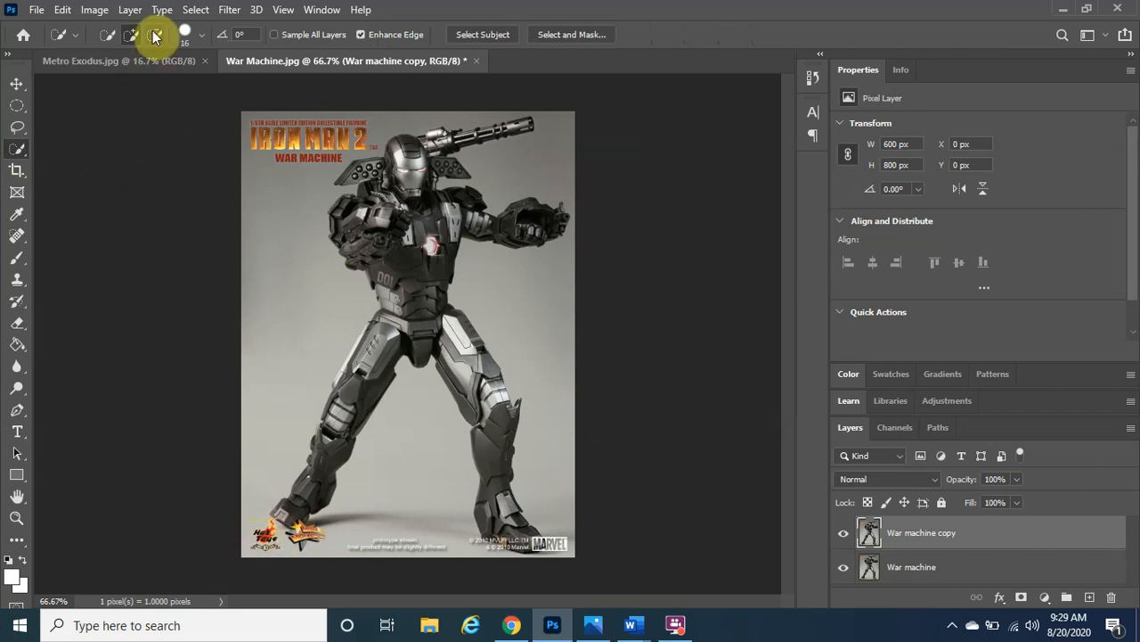
left_click(185, 36)
left_click_drag(120, 82, 158, 80)
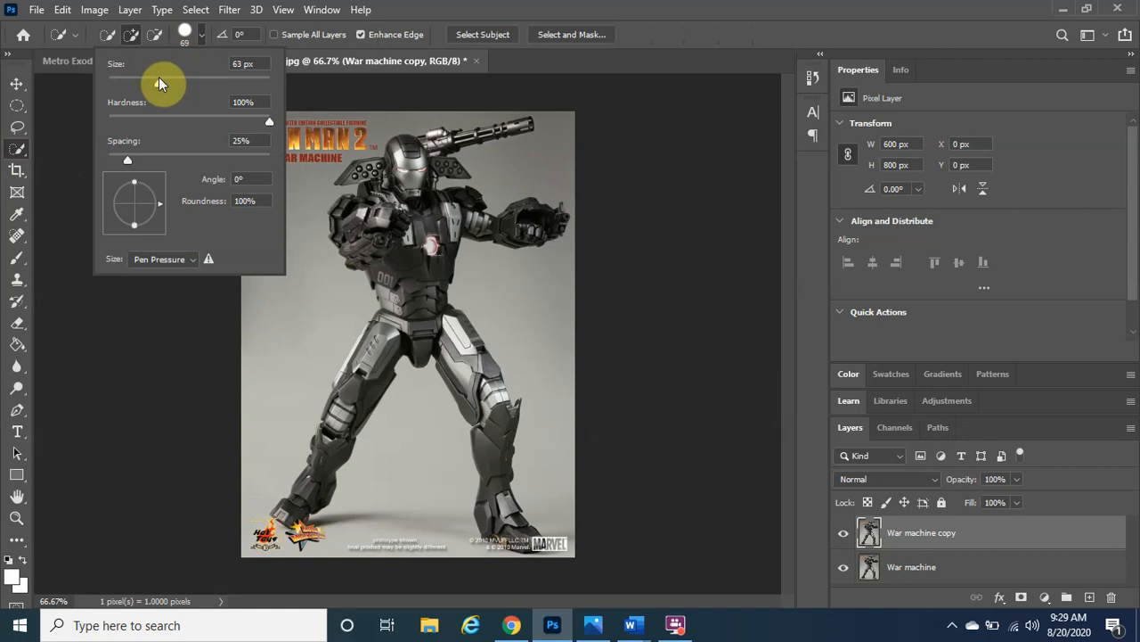
mouse_move(267, 477)
left_mouse_down()
mouse_move(299, 539)
mouse_move(341, 551)
mouse_move(467, 525)
mouse_move(581, 551)
mouse_move(421, 503)
mouse_move(643, 495)
mouse_move(379, 454)
mouse_move(324, 410)
mouse_move(310, 355)
mouse_move(244, 251)
mouse_move(267, 131)
mouse_move(320, 102)
mouse_move(575, 89)
mouse_move(593, 103)
mouse_move(577, 133)
mouse_move(603, 352)
left_mouse_up()
left_click_drag(556, 431, 552, 522)
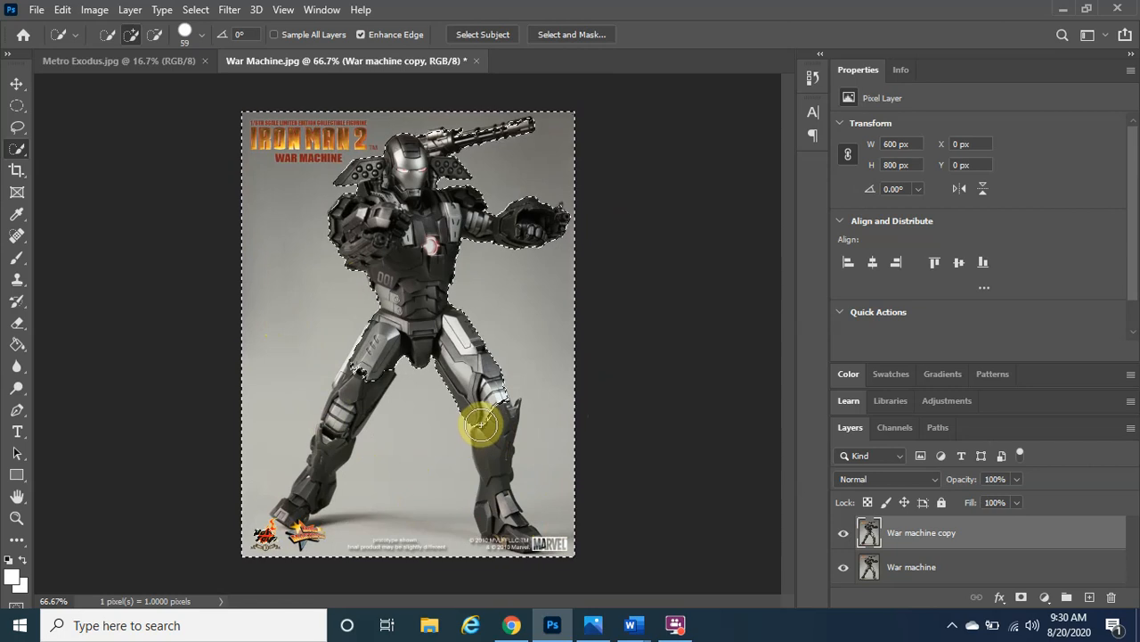
mouse_move(497, 387)
left_mouse_down()
mouse_move(501, 361)
mouse_move(473, 336)
left_mouse_up()
left_click_drag(380, 372, 365, 361)
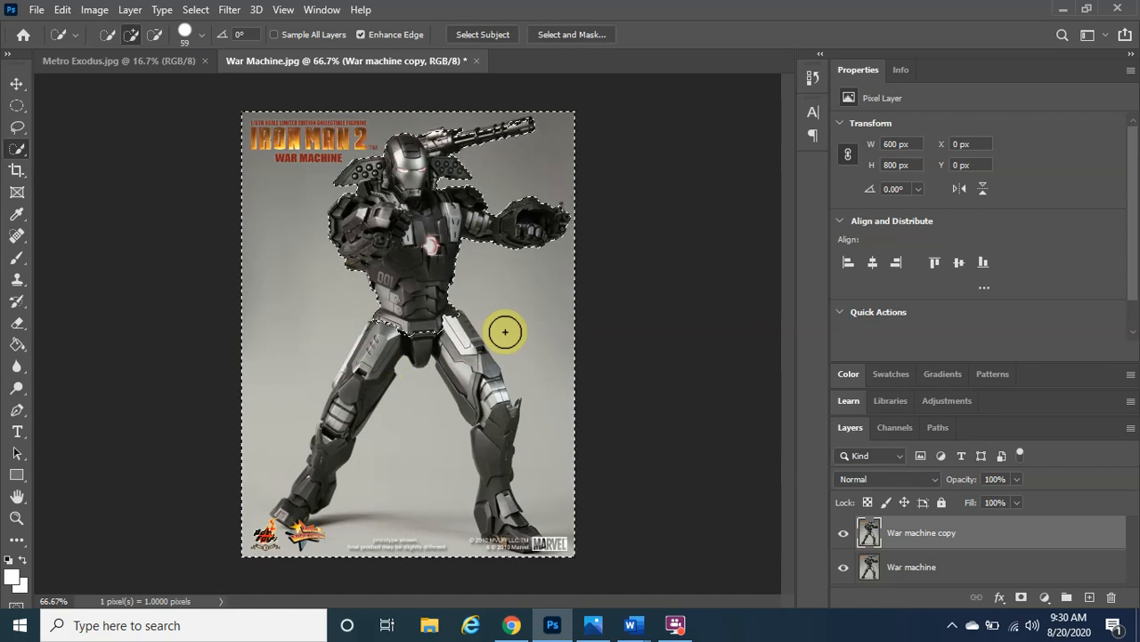
key("Delete")
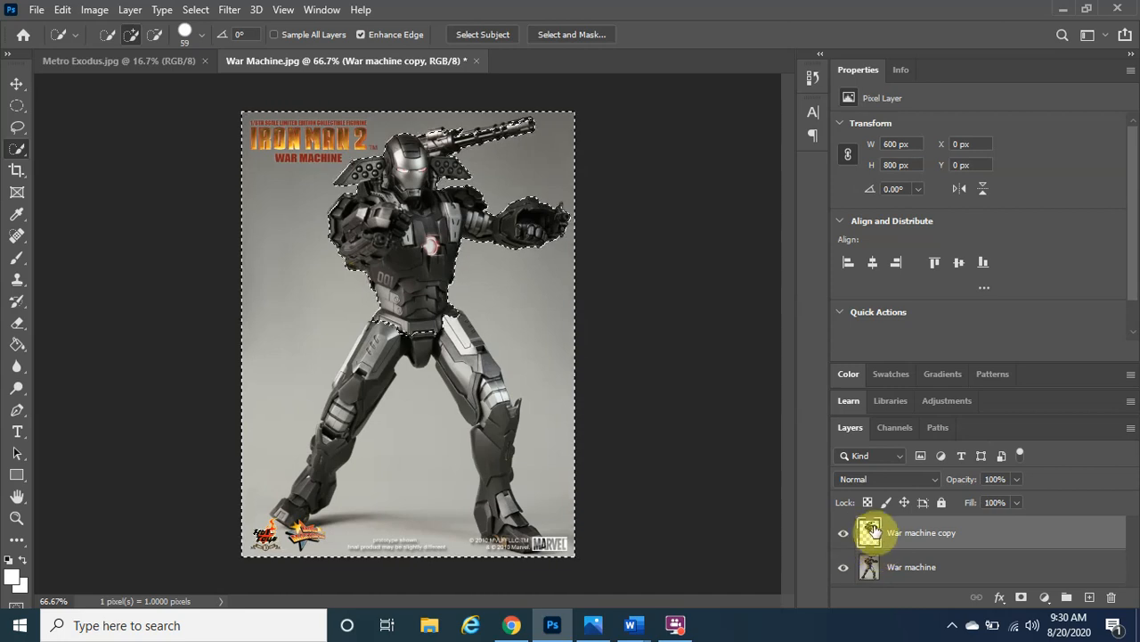
left_click(843, 571)
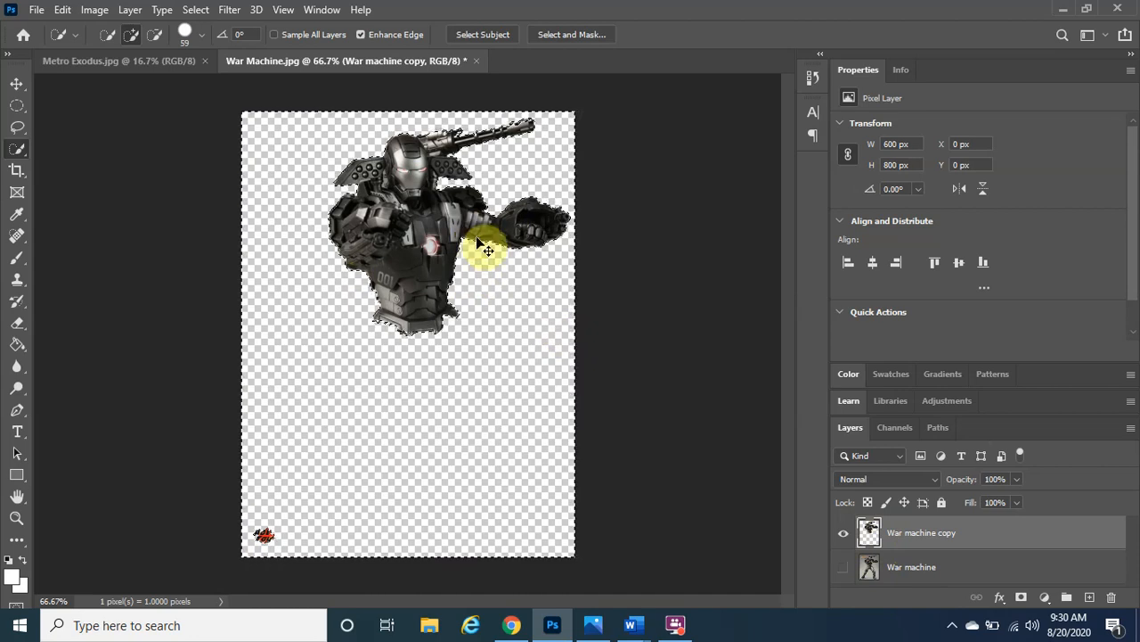
- Check the edges of the cut-out torso and widen the canvas horizontally with the Crop tool
key("ctrl+plus")
key("ctrl+plus")
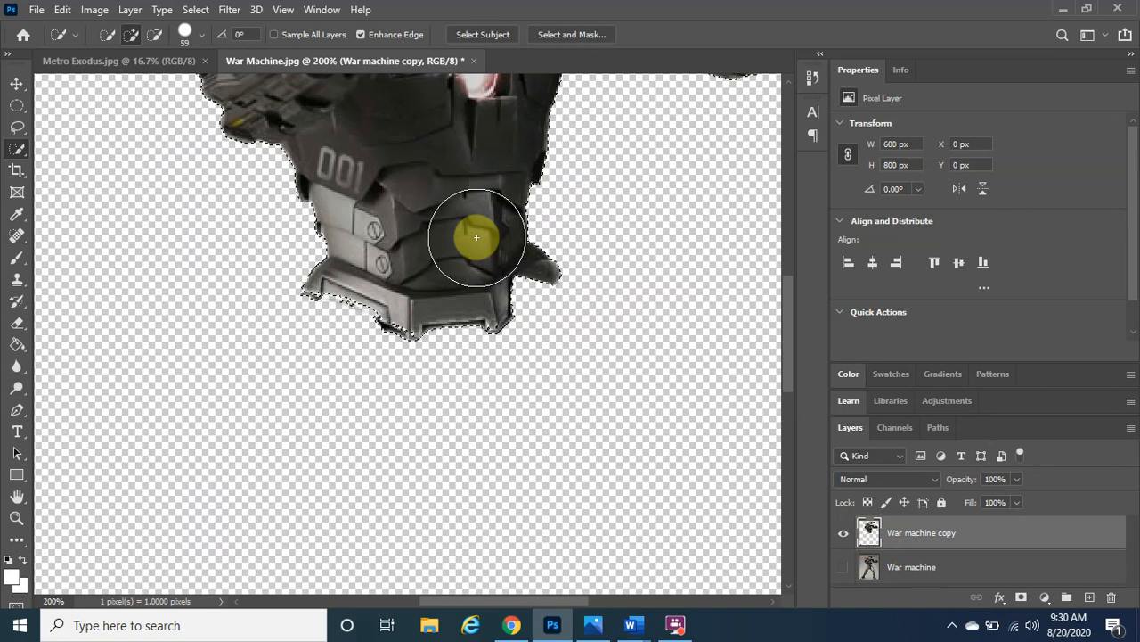
scroll(545, 304, "up", 3)
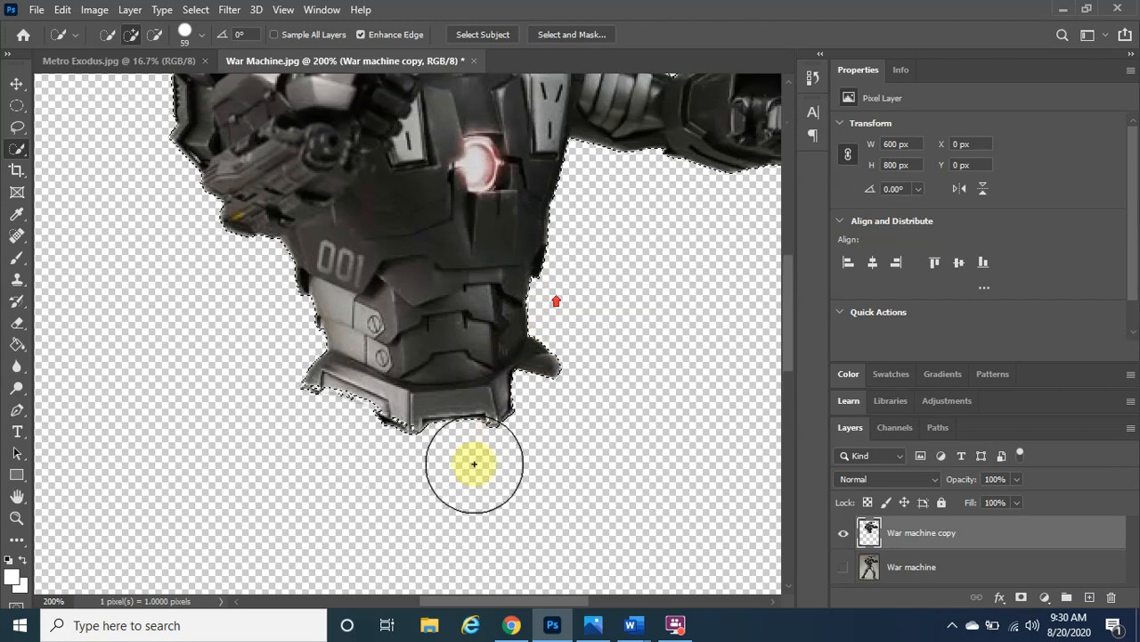
left_click_drag(799, 265, 820, 253)
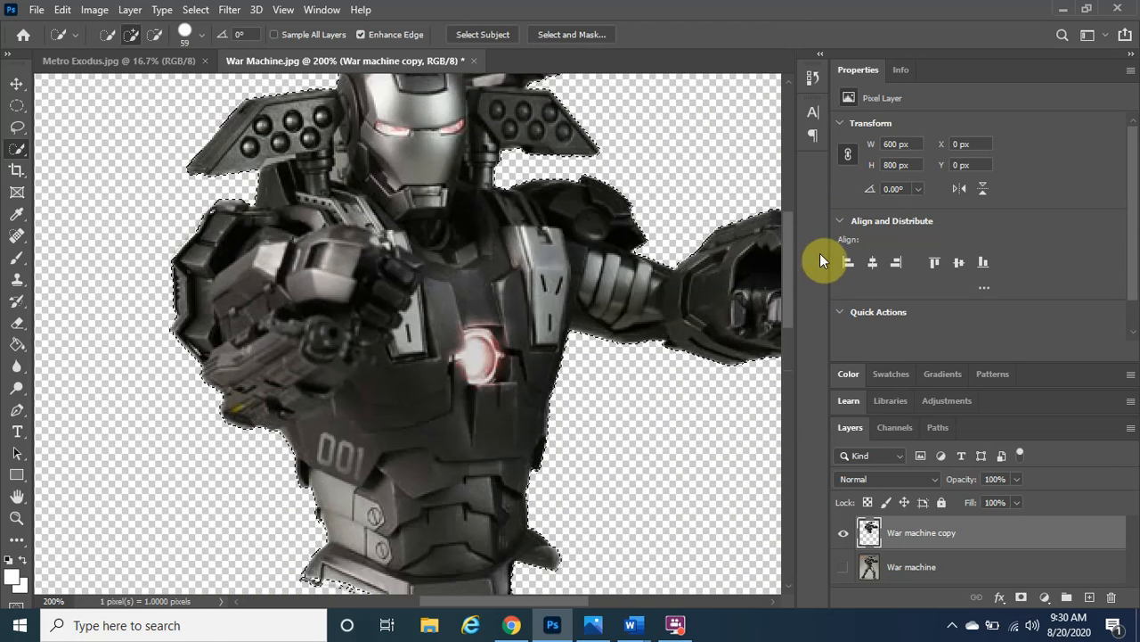
key("ctrl+minus")
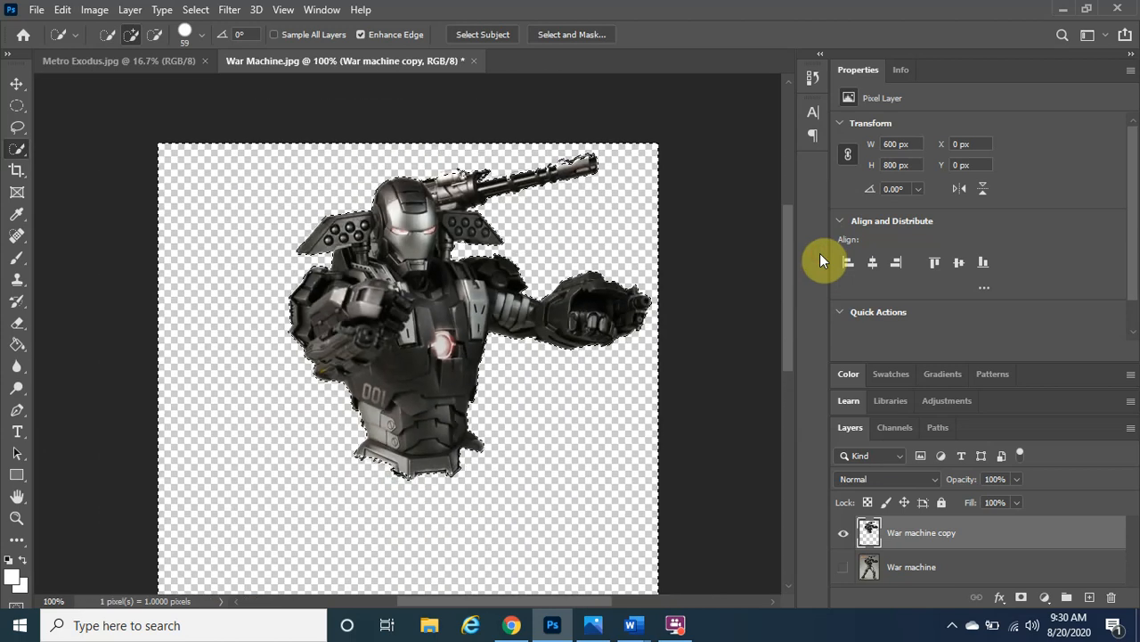
mouse_move(789, 227)
left_mouse_down()
mouse_move(793, 237)
mouse_move(797, 223)
mouse_move(798, 238)
left_mouse_up()
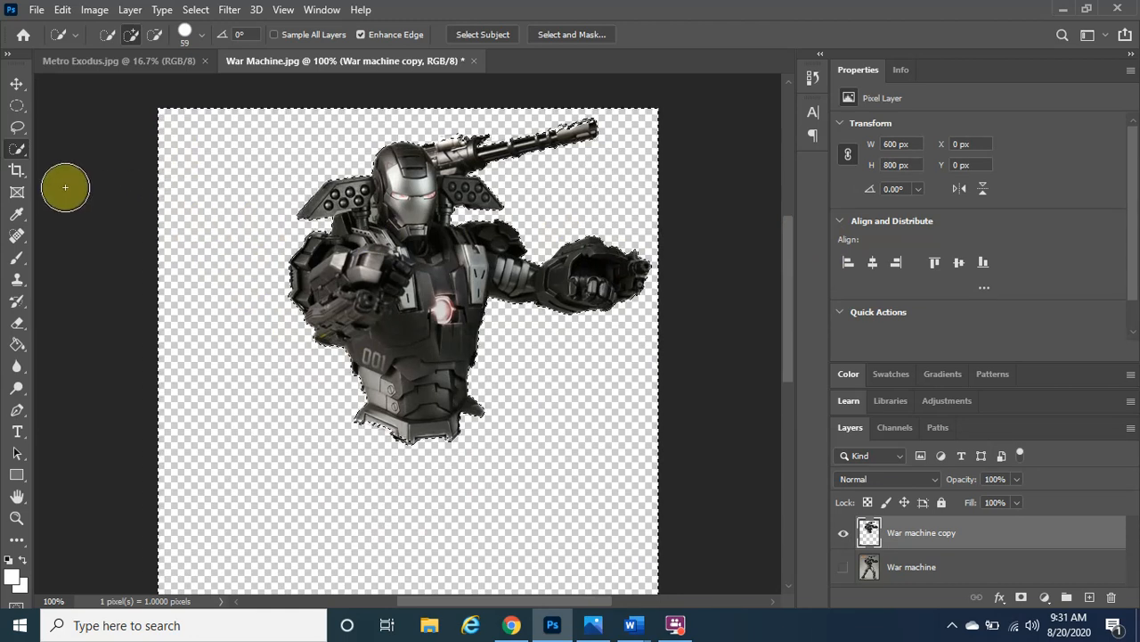
left_click(20, 176)
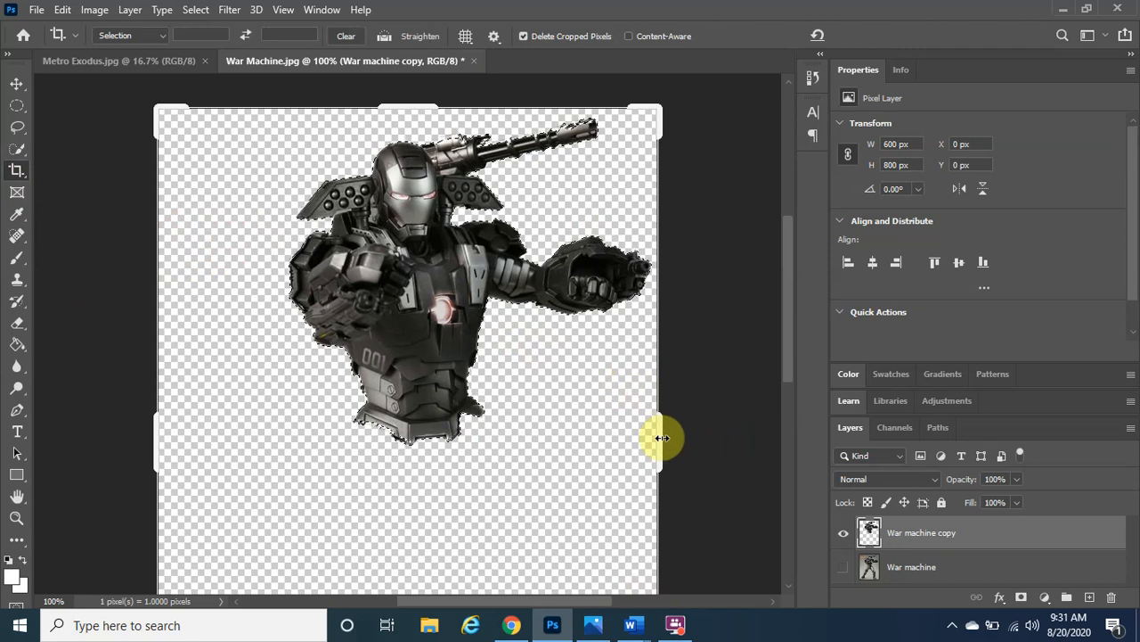
left_click_drag(662, 438, 736, 437)
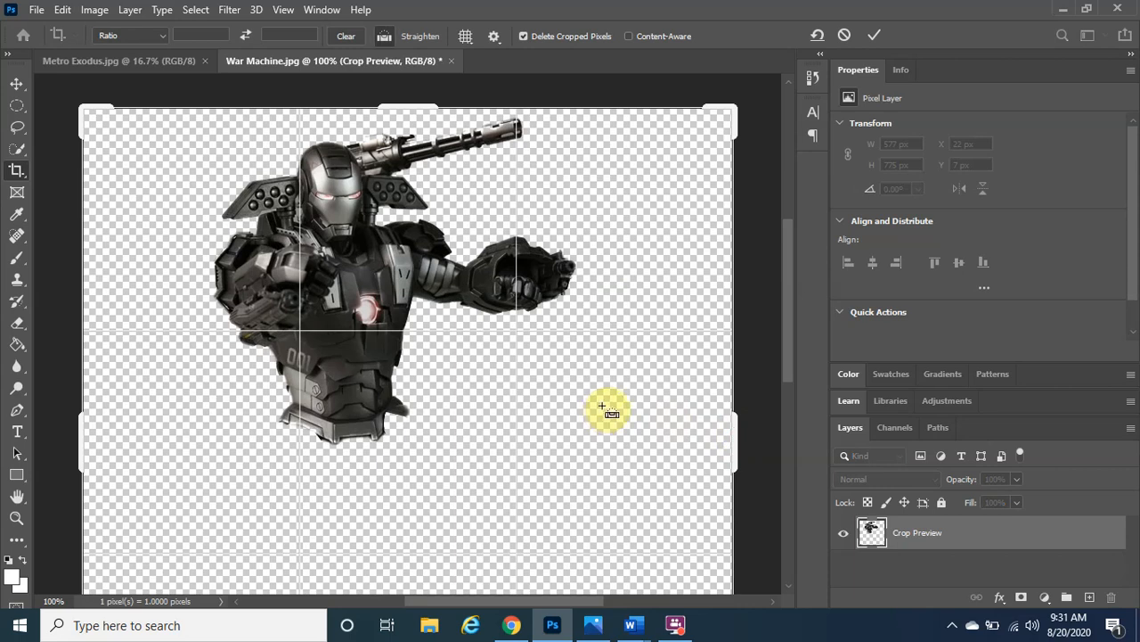
- Extend the crop frame further on all four sides to leave wide empty space around the figure
key("ctrl+minus")
key("ctrl+minus")
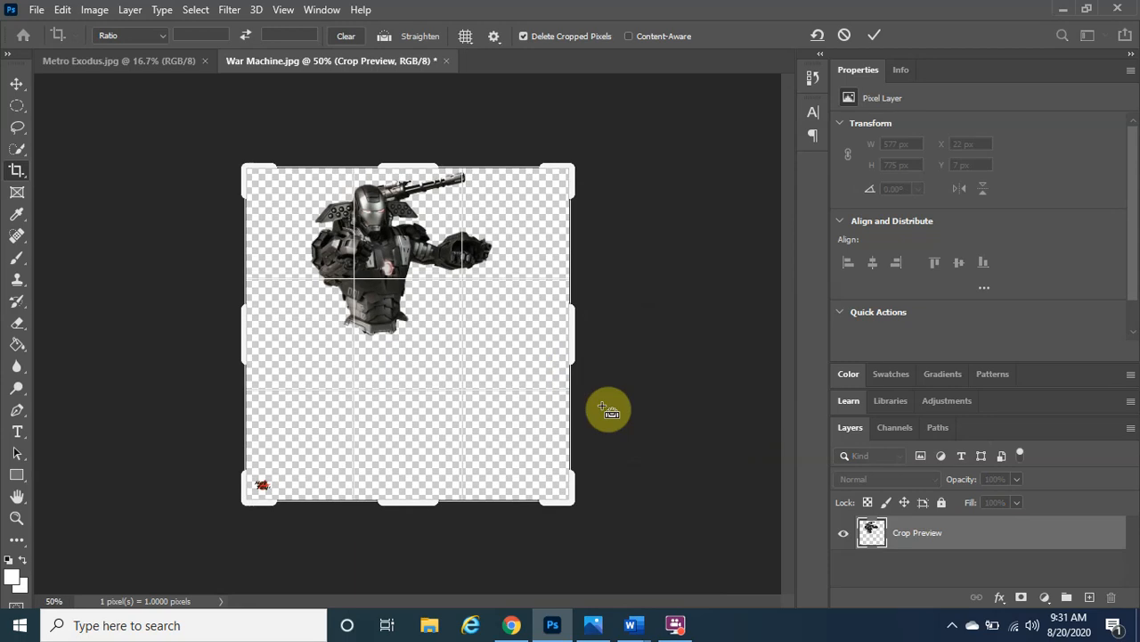
key("ctrl+minus")
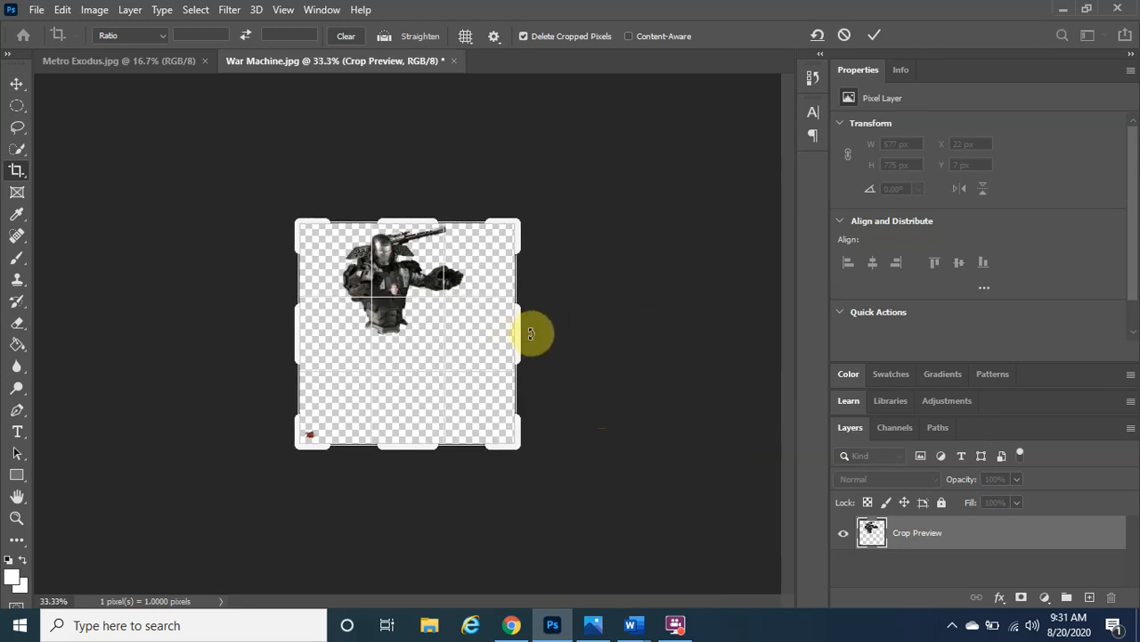
left_click_drag(519, 334, 624, 335)
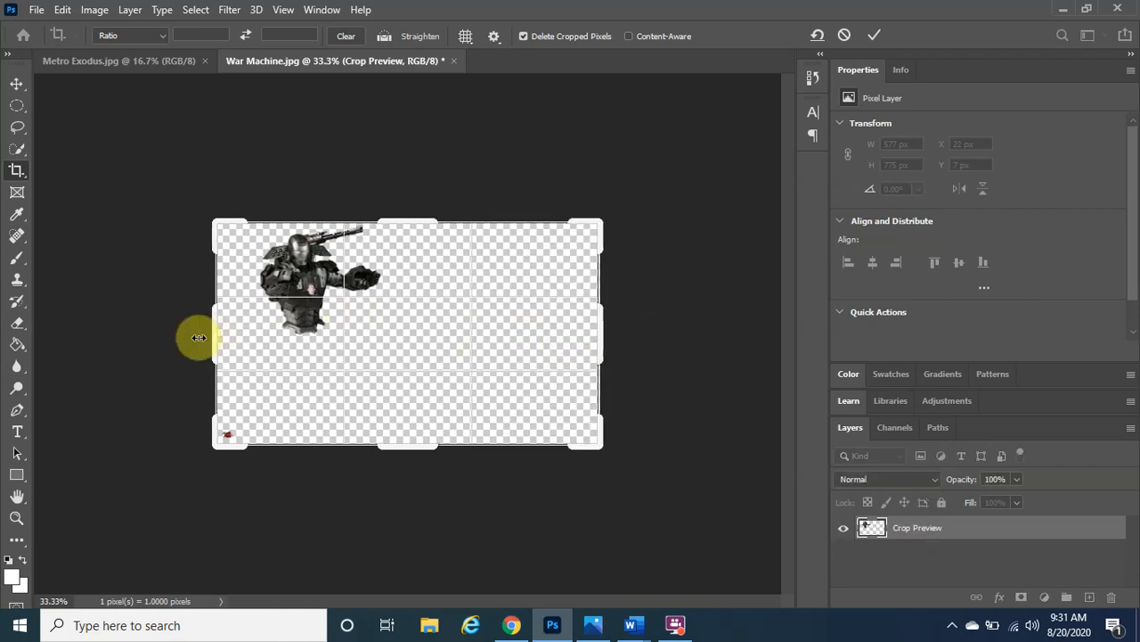
left_click_drag(216, 335, 191, 339)
left_click_drag(399, 221, 405, 174)
left_click_drag(402, 489, 405, 501)
left_click_drag(624, 348, 663, 351)
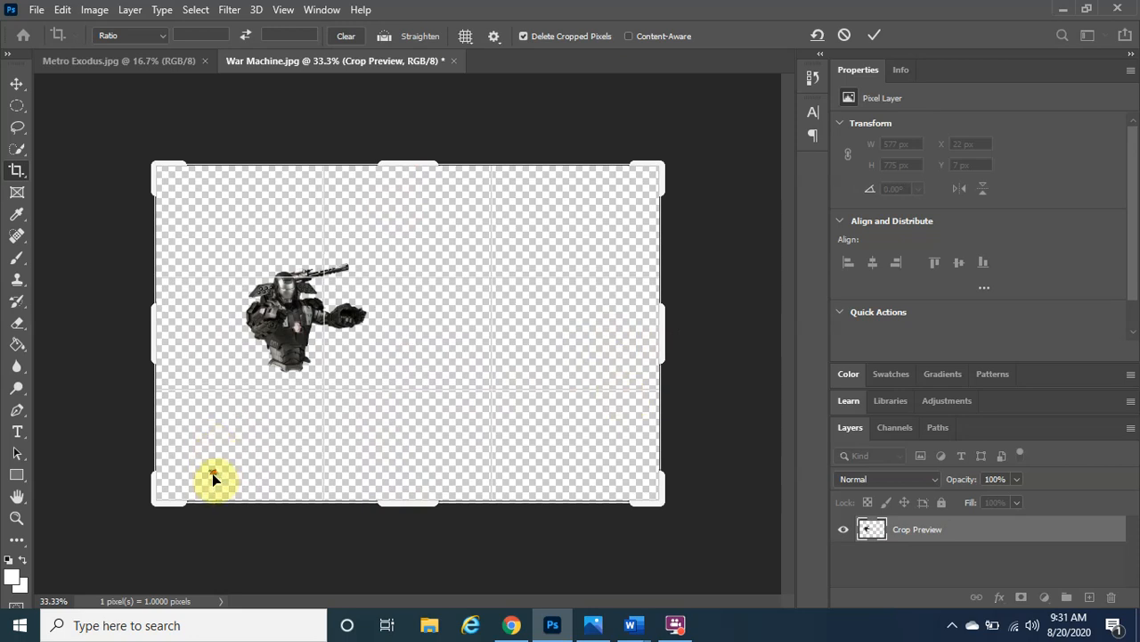
- Apply the crop and delete the leftover red logo fragment below the figure on the War machine copy layer
left_click(17, 151)
left_click(81, 168)
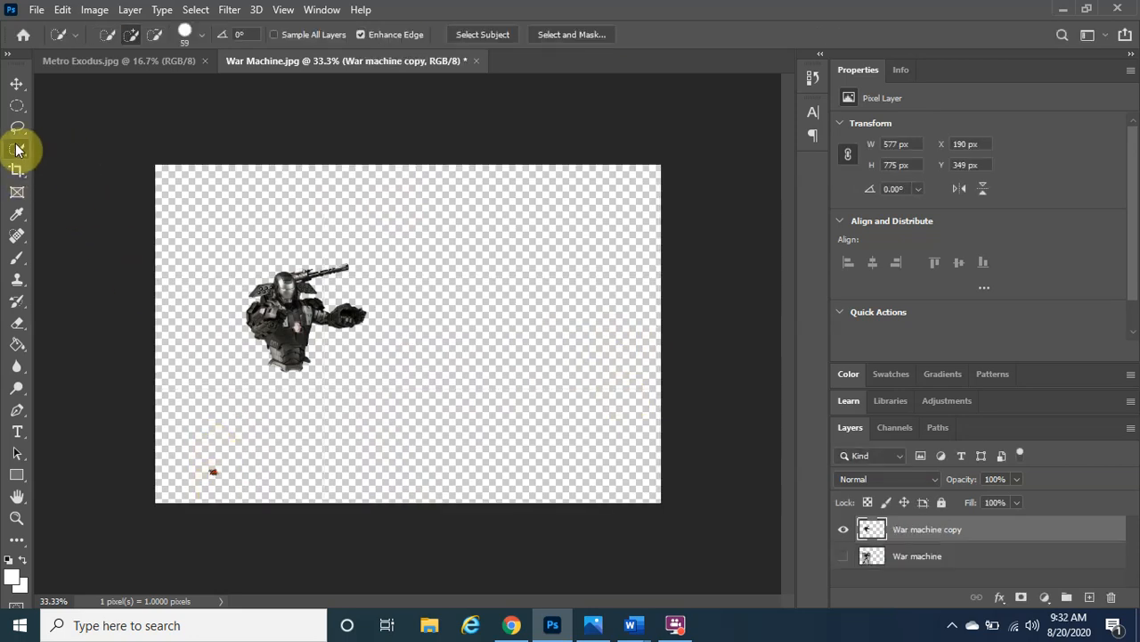
left_click(215, 473)
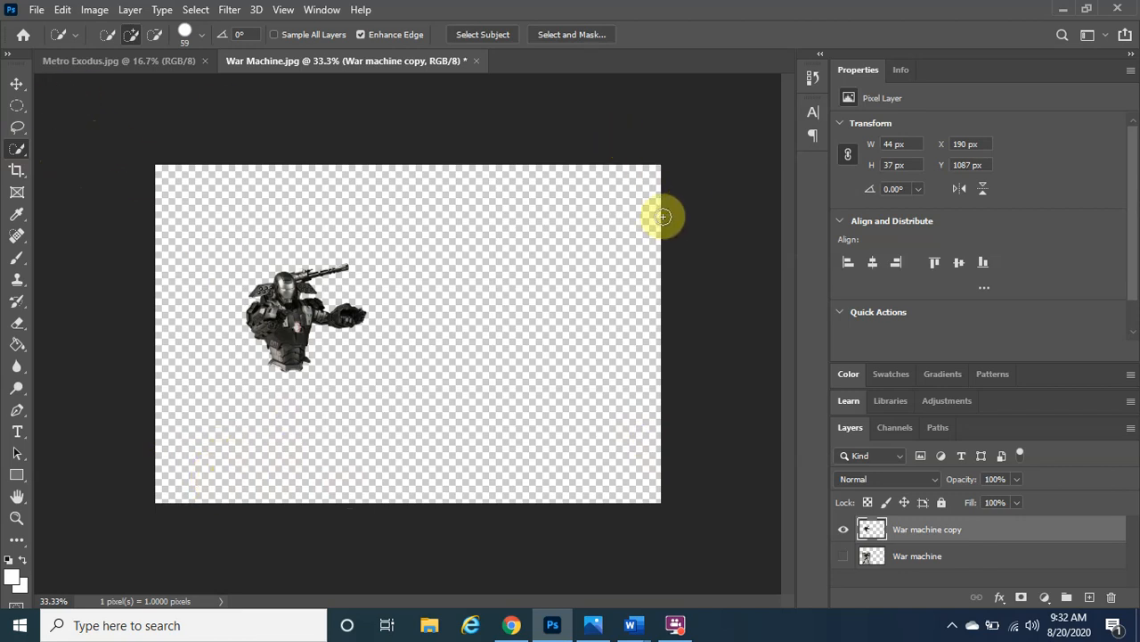
left_click(949, 556)
left_click(943, 532)
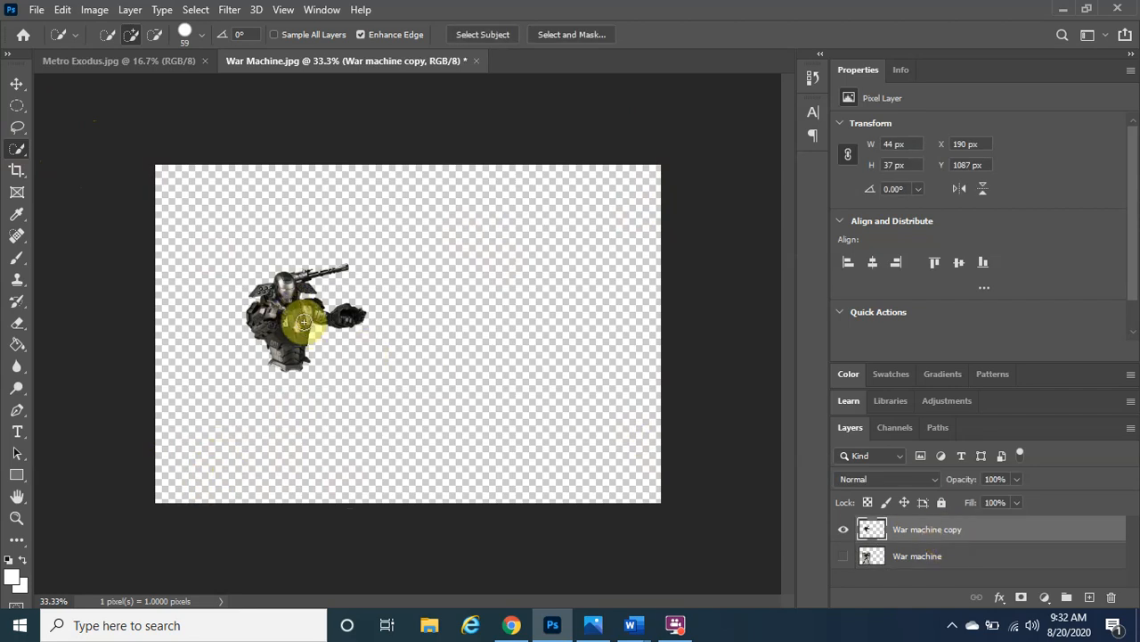
- Try to reposition the War Machine figure with Free Transform
left_click(16, 85)
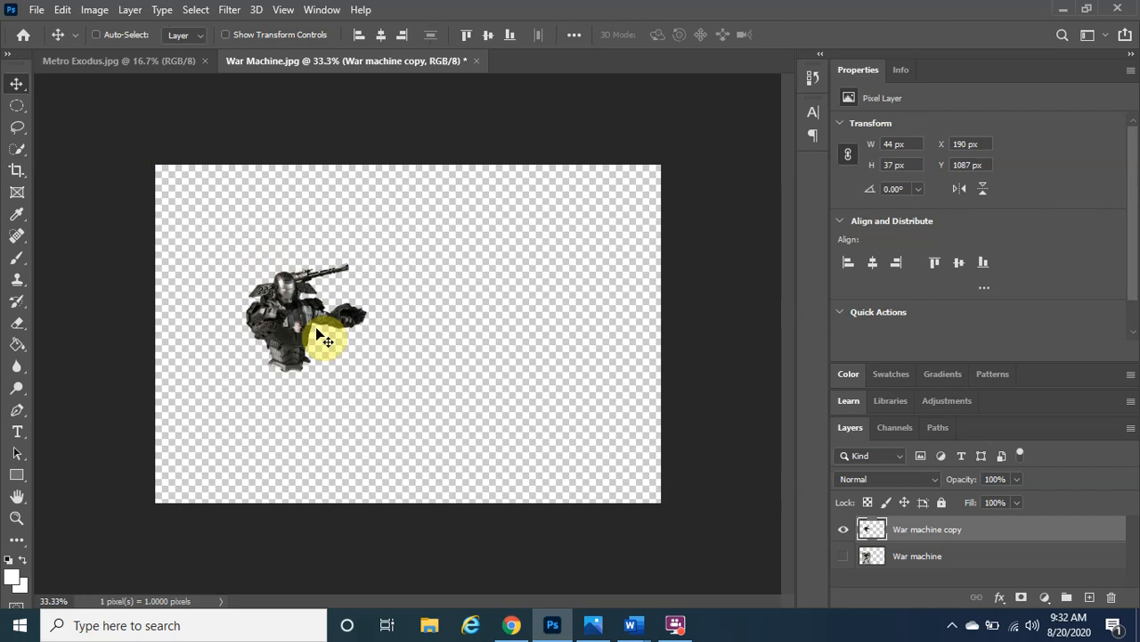
key("ctrl+t")
left_click_drag(317, 329, 249, 448)
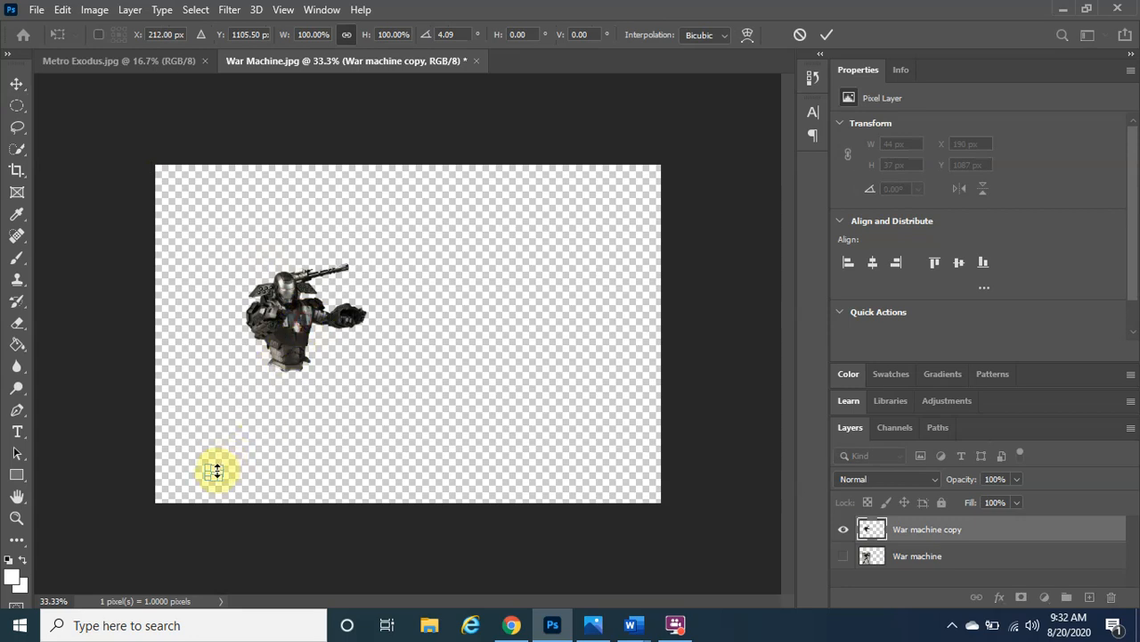
left_click(828, 38)
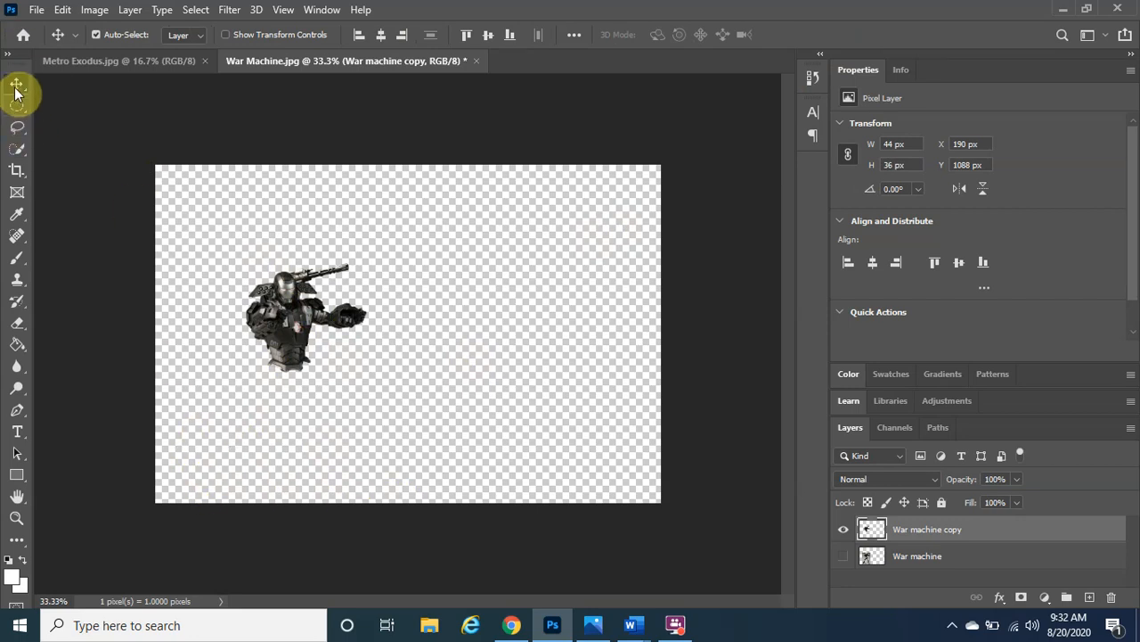
- Clear the leftover selection with the Quick Selection tool active
left_click(17, 148)
left_click(75, 168)
mouse_move(199, 458)
left_mouse_down()
mouse_move(178, 504)
mouse_move(260, 458)
mouse_move(202, 457)
mouse_move(315, 491)
mouse_move(208, 437)
left_mouse_up()
key("ctrl+d")
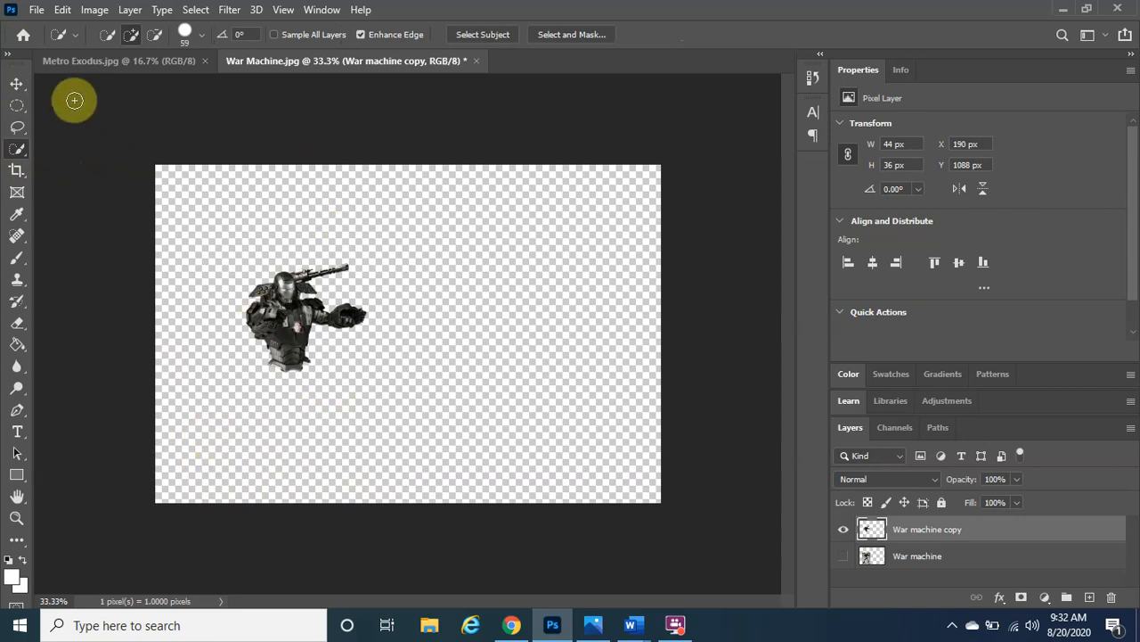
- Move the War Machine figure on the War machine copy layer toward the middle of the canvas
left_click(16, 84)
left_click(953, 557)
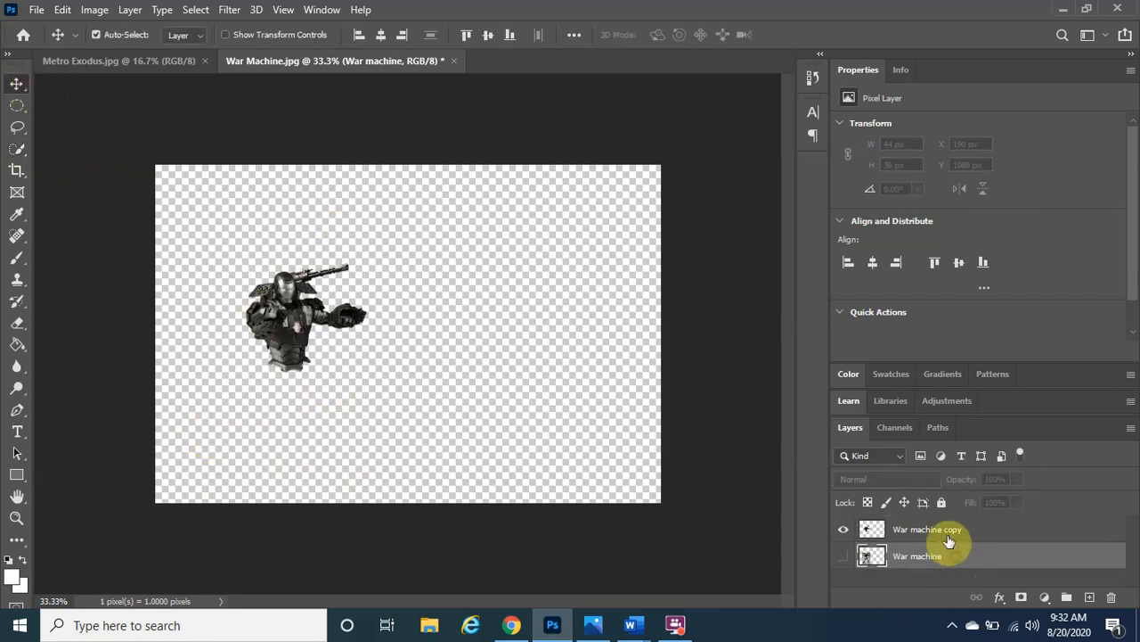
left_click(949, 535)
left_click_drag(299, 304, 405, 307)
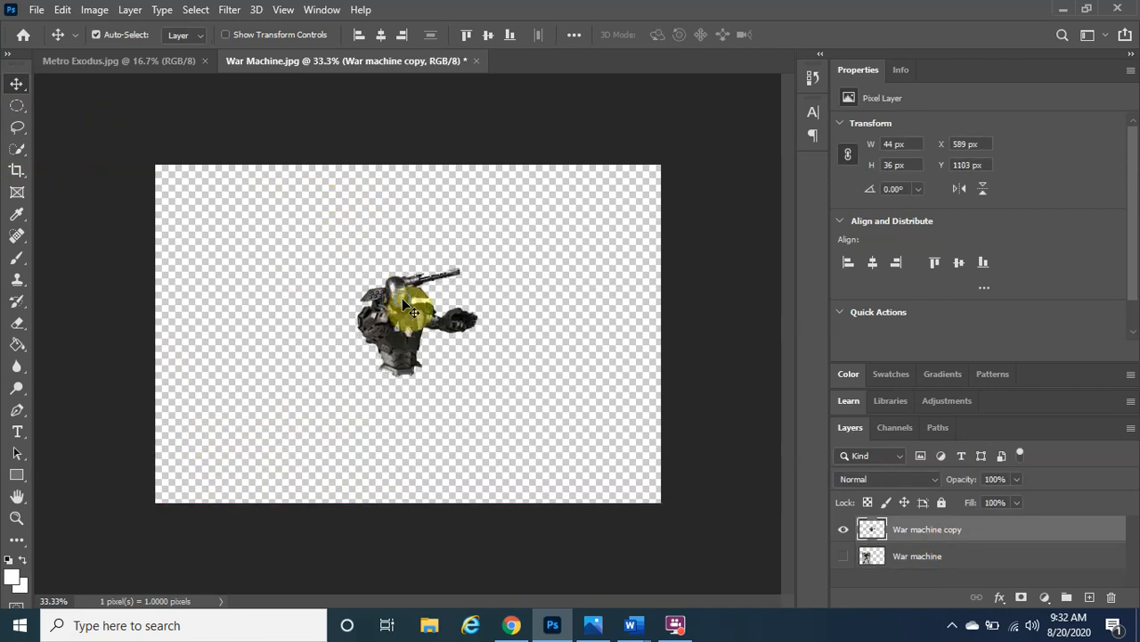
right_click(405, 307)
left_click(400, 265)
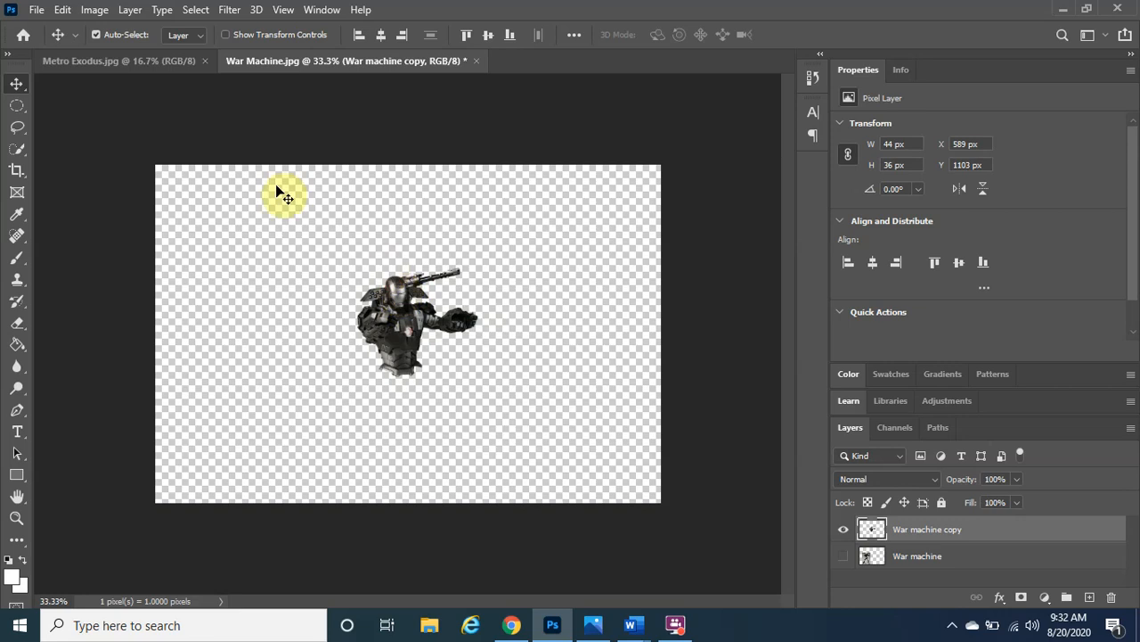
- Scale the War machine copy layer content to 444.13% with Free Transform and apply it
left_click(92, 10)
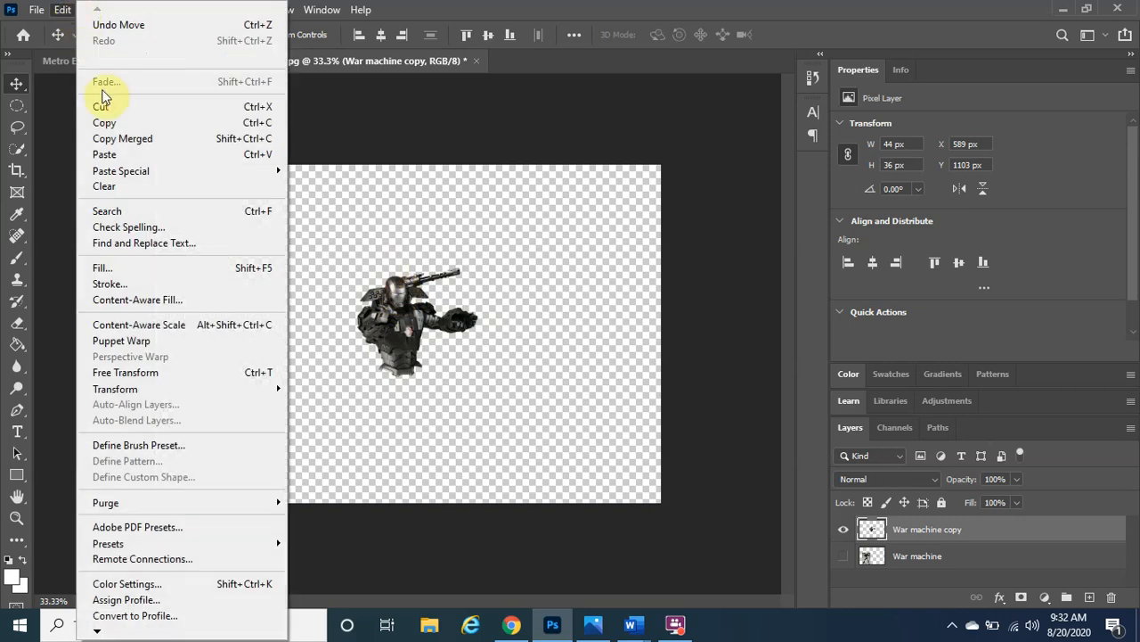
left_click(198, 372)
left_click_drag(331, 469, 373, 437)
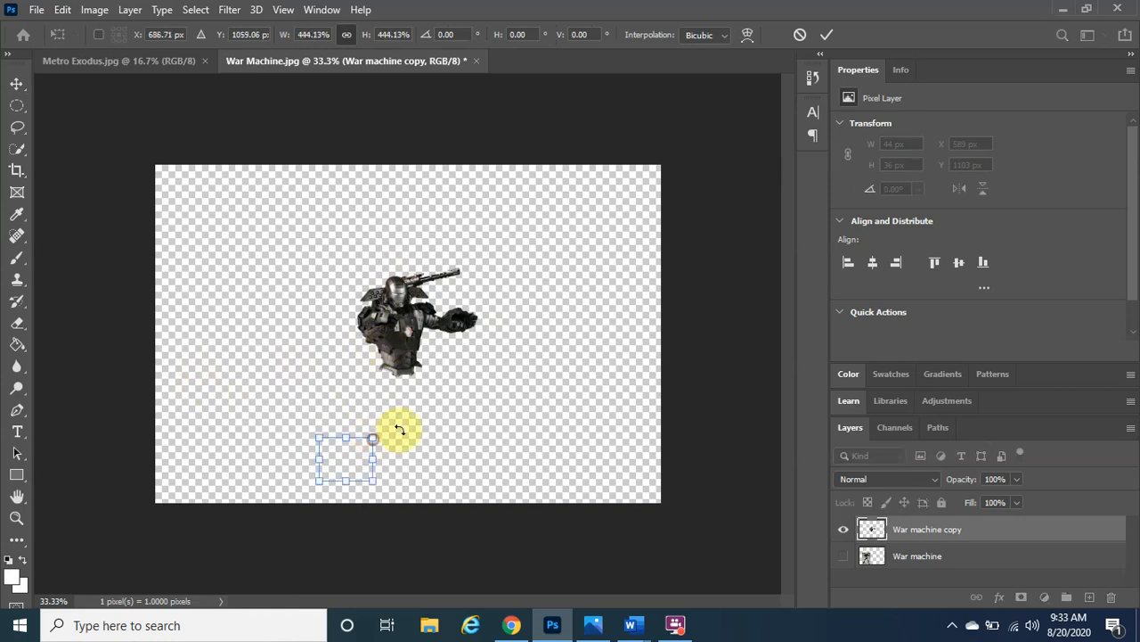
right_click(359, 451)
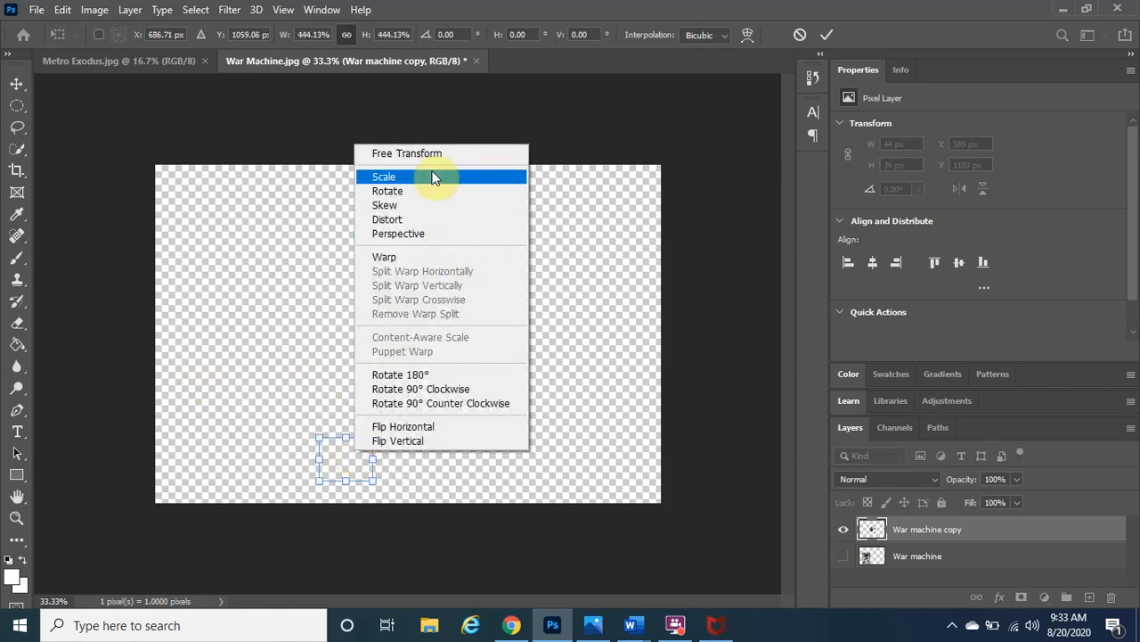
left_click(310, 413)
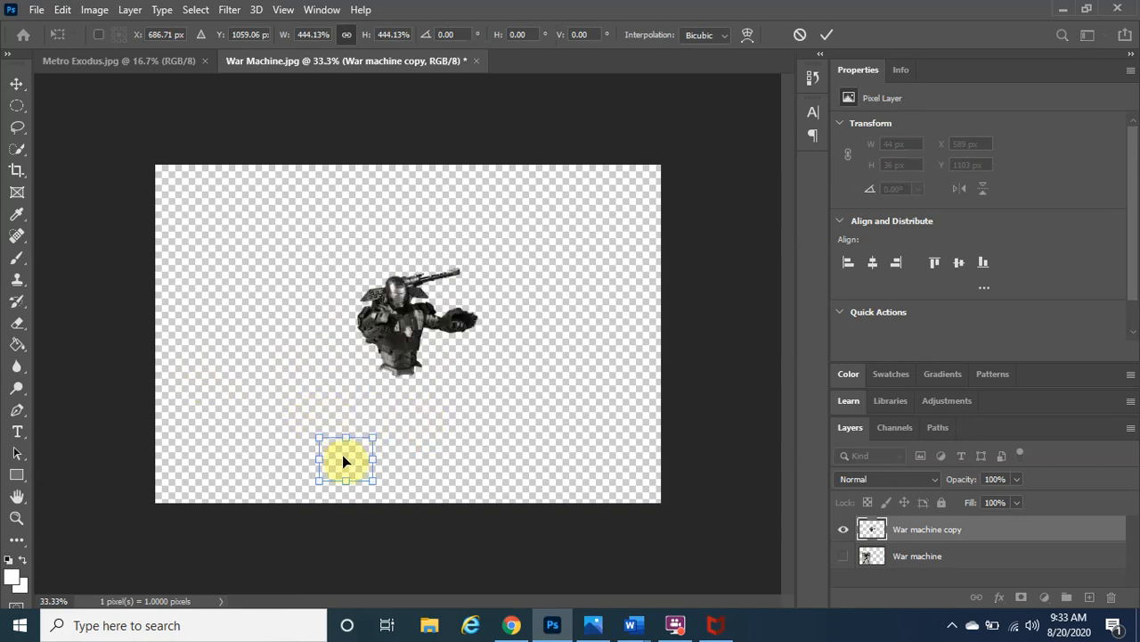
left_click(830, 36)
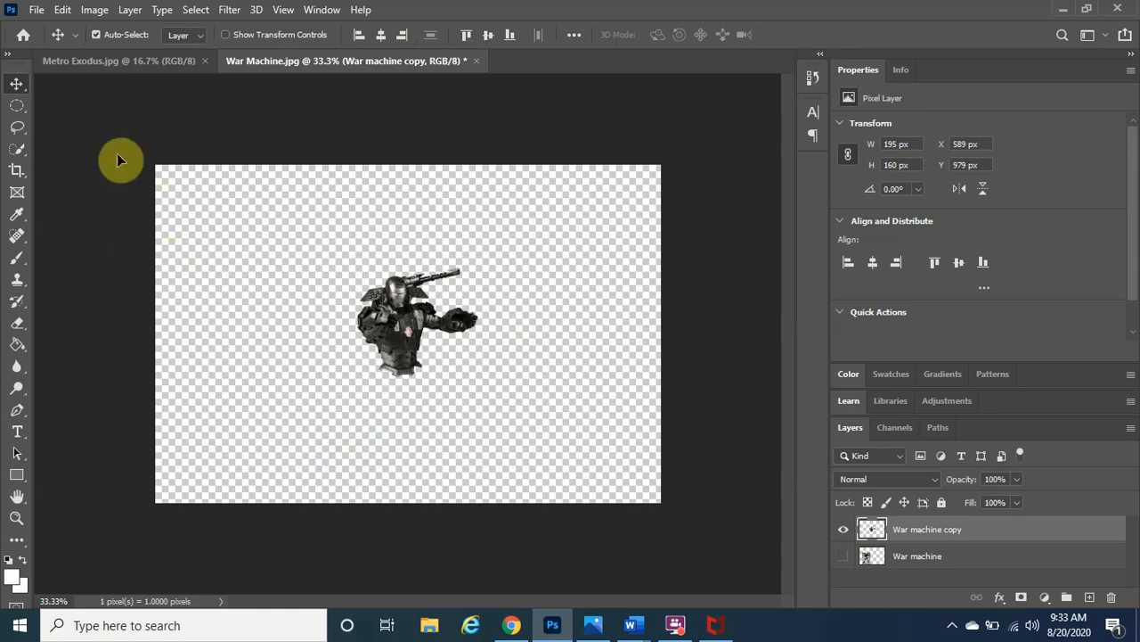
- Create a new document from the recent custom preset of 1280 x 720 px at 75 ppi
left_click(37, 10)
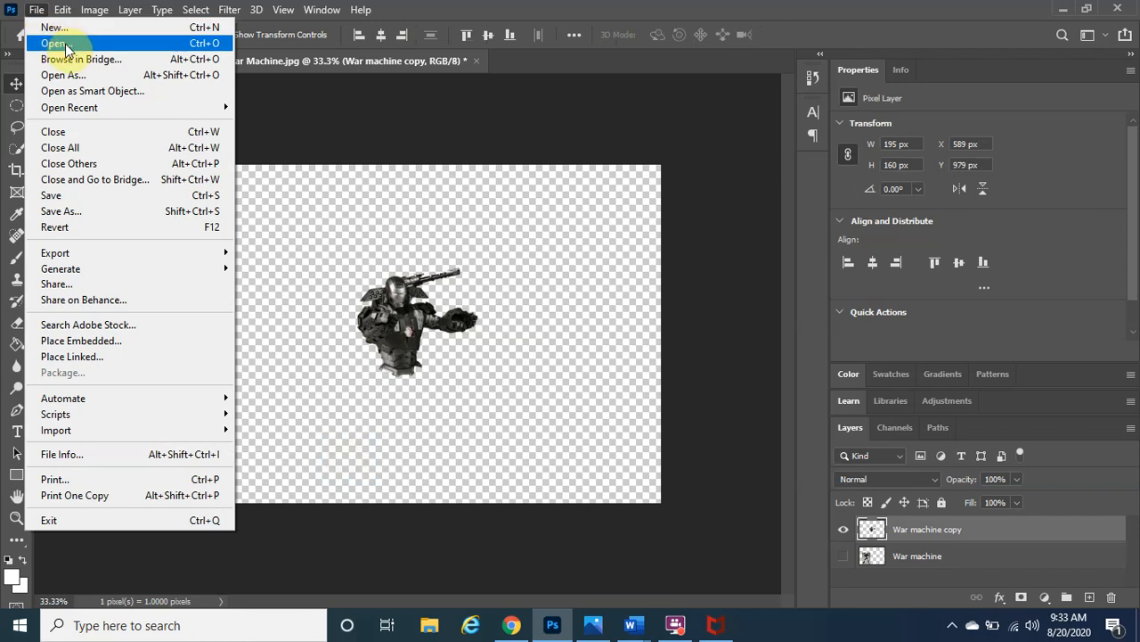
left_click(73, 28)
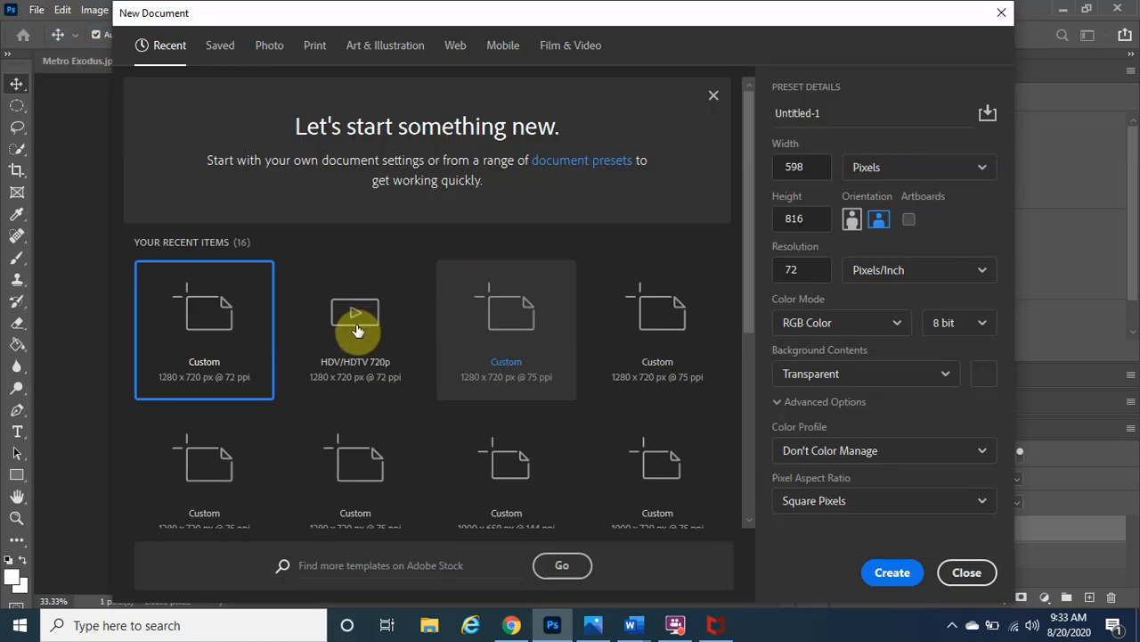
left_click(668, 357)
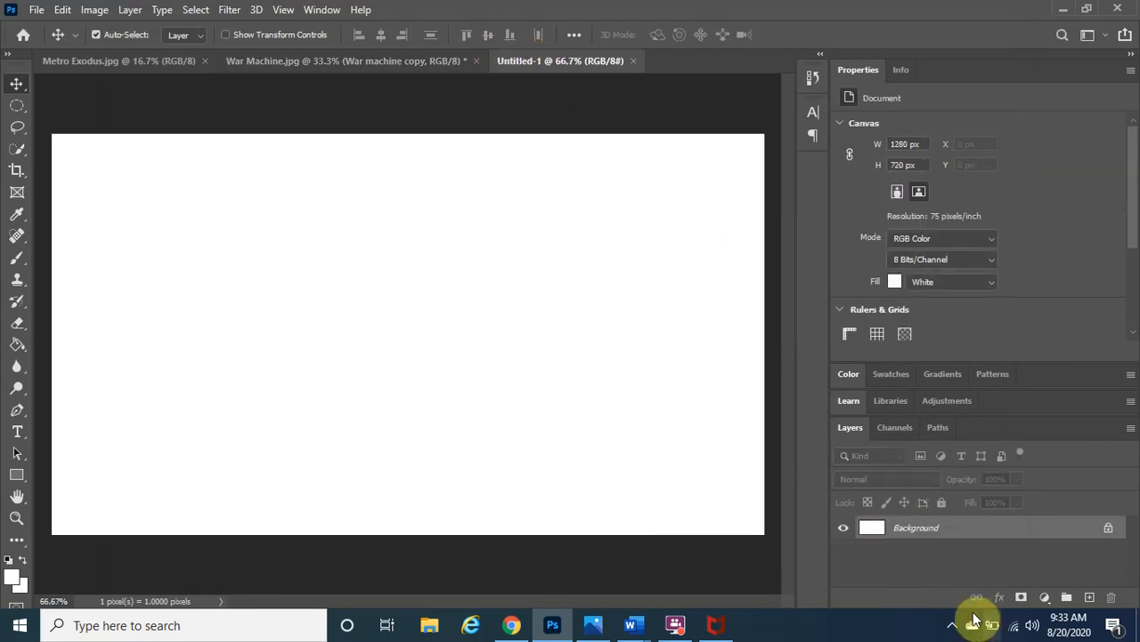
- Convert the new document's Background into a regular layer named "War machine"
double_click(932, 531)
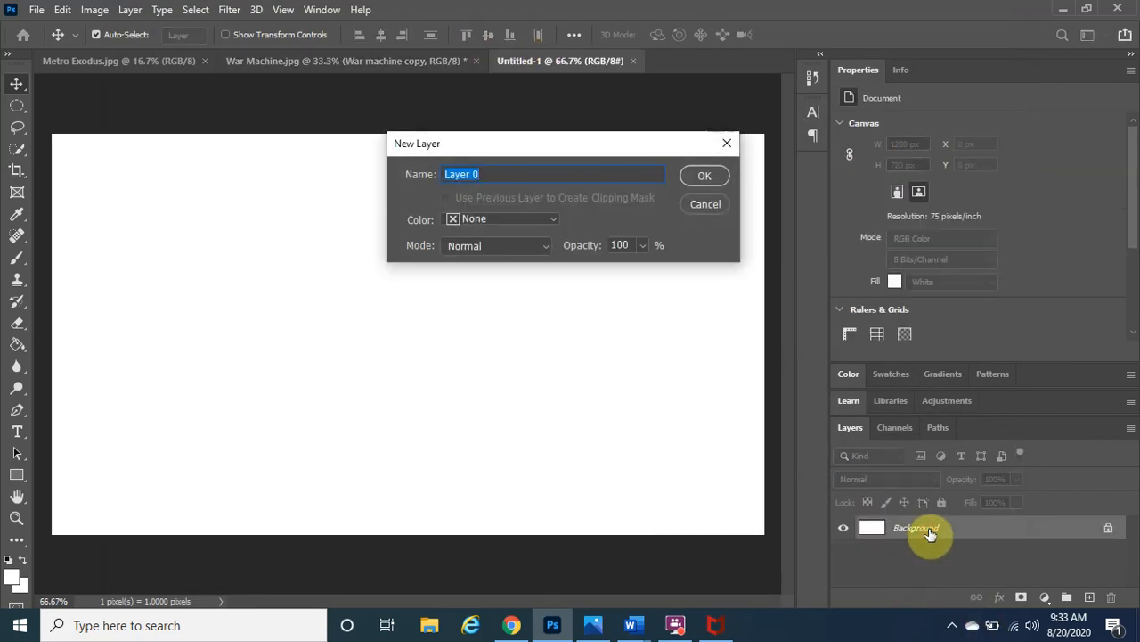
type("War machine")
left_click(699, 176)
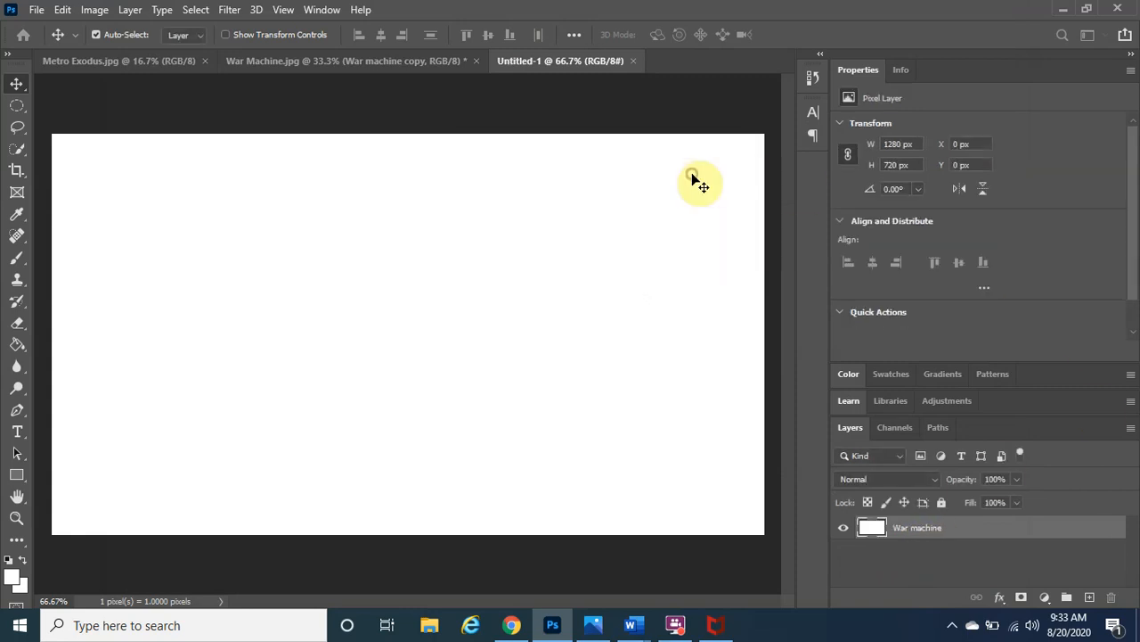
- Copy the figure on the War machine copy layer from War Machine.jpg onto the new document's white canvas
left_click(401, 60)
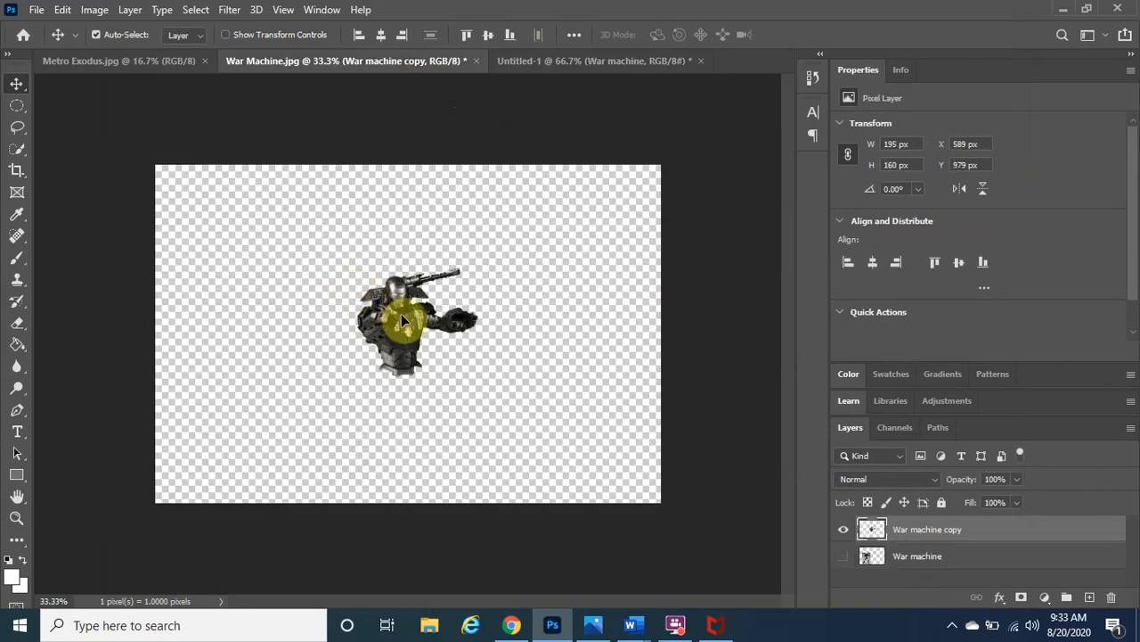
left_click_drag(403, 321, 484, 262)
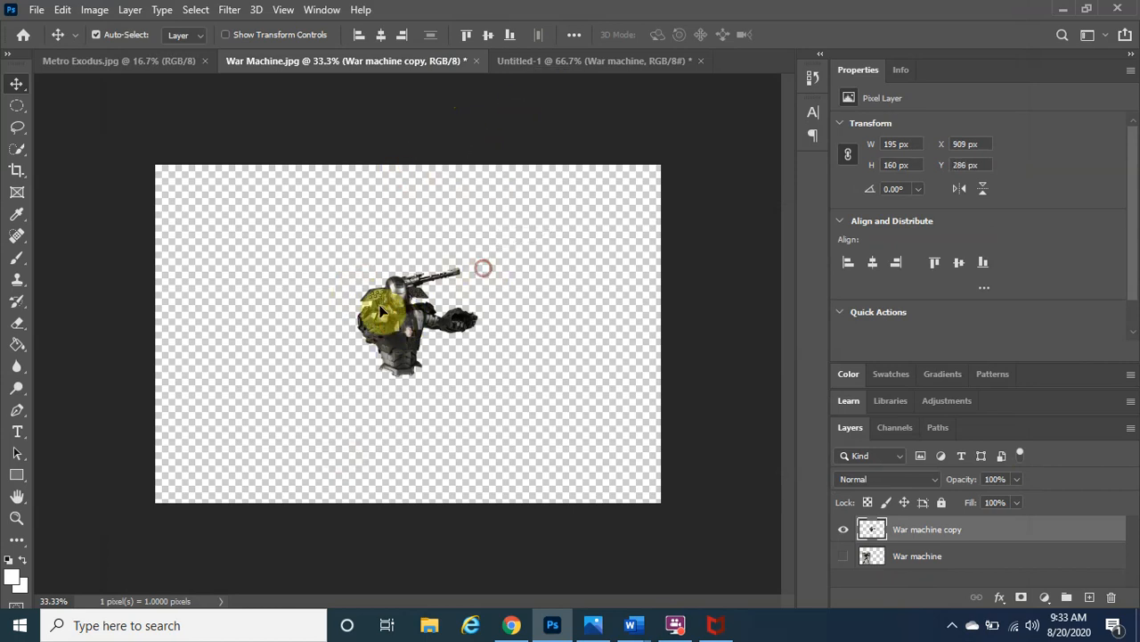
left_click(949, 561)
left_click(931, 530)
left_click_drag(402, 287, 412, 339)
- Scale the copied figure in the new document to 99.72% with Free Transform
key("ctrl")
key("ctrl+t")
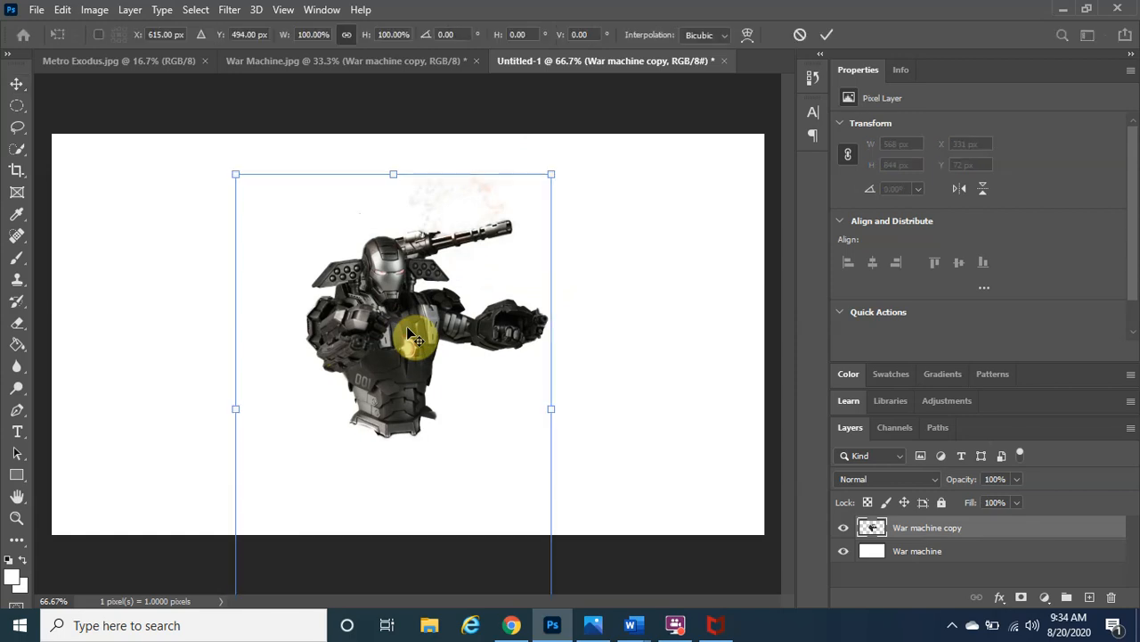
mouse_move(548, 173)
left_mouse_down()
mouse_move(522, 198)
mouse_move(555, 180)
left_mouse_up()
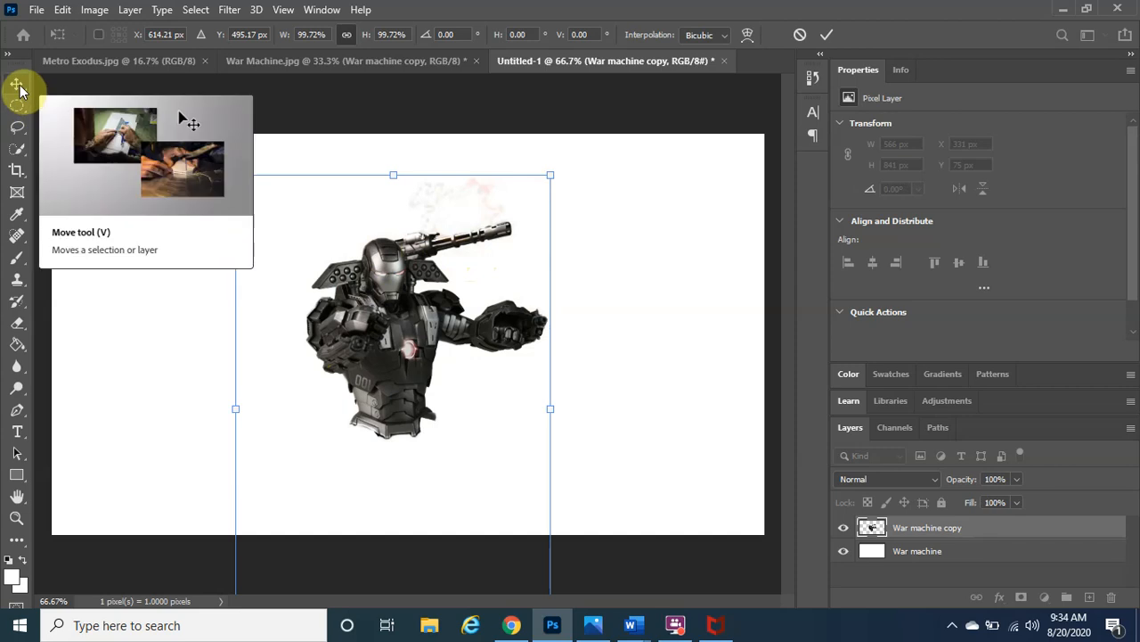
- Crop the new document outward to a much larger canvas, shifting the white image inward from the corner
left_click(16, 170)
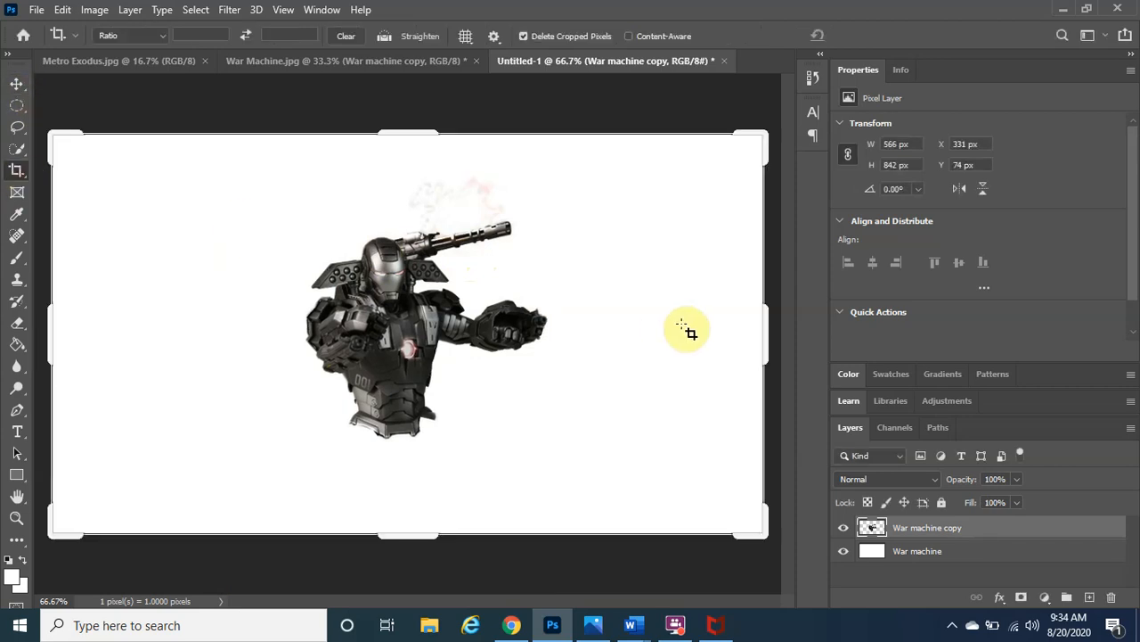
key("ctrl+minus")
key("ctrl+minus")
key("ctrl+minus")
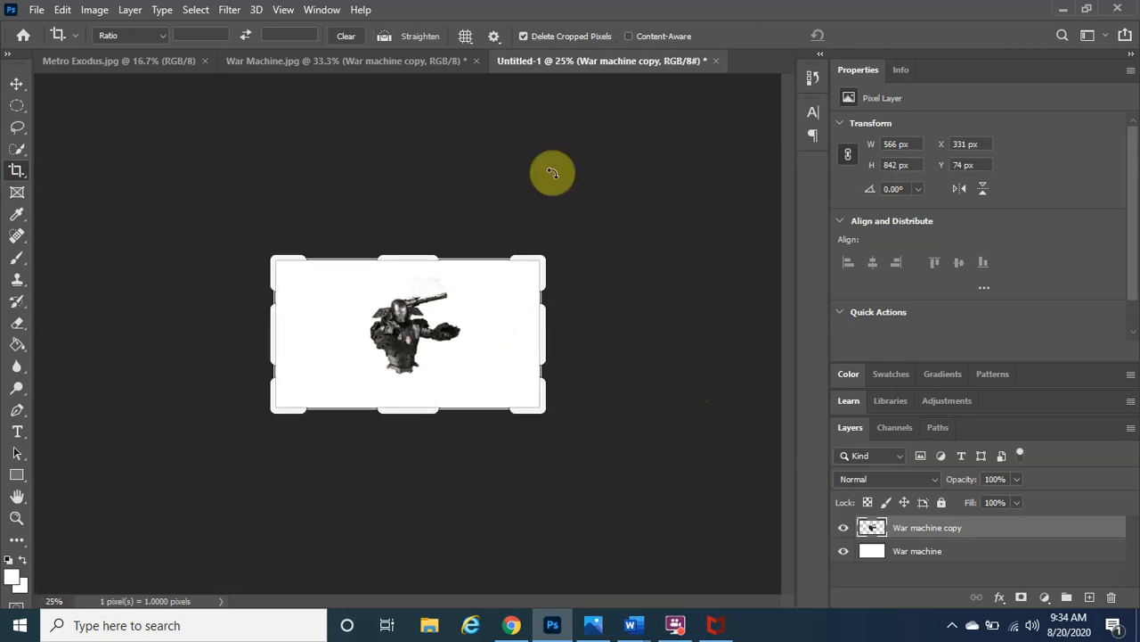
left_click_drag(541, 260, 713, 150)
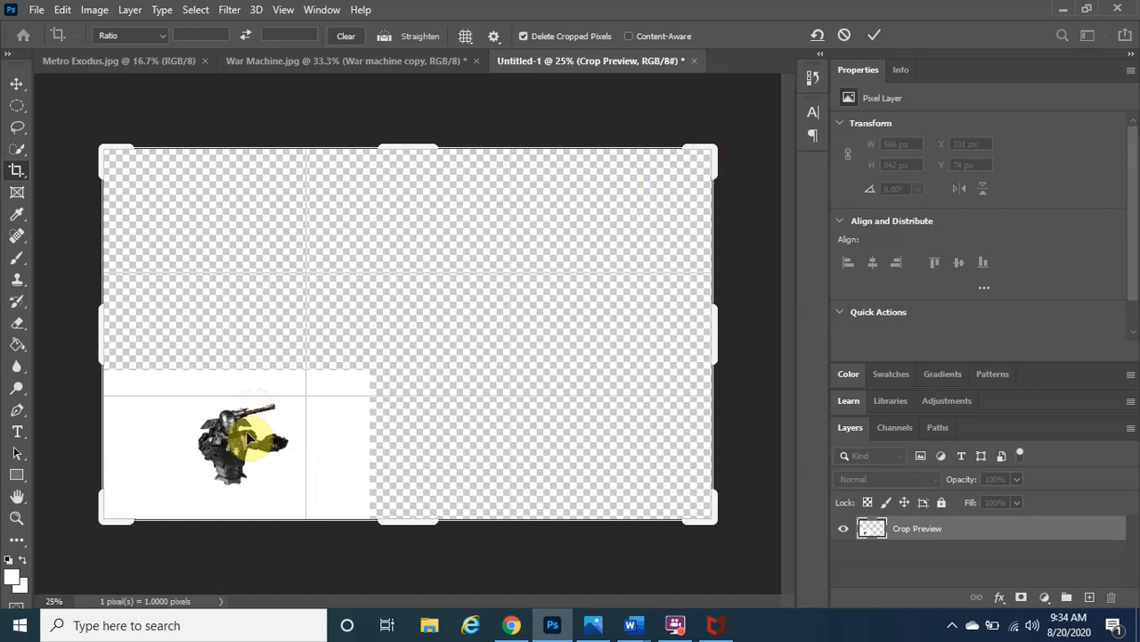
left_click_drag(243, 439, 380, 281)
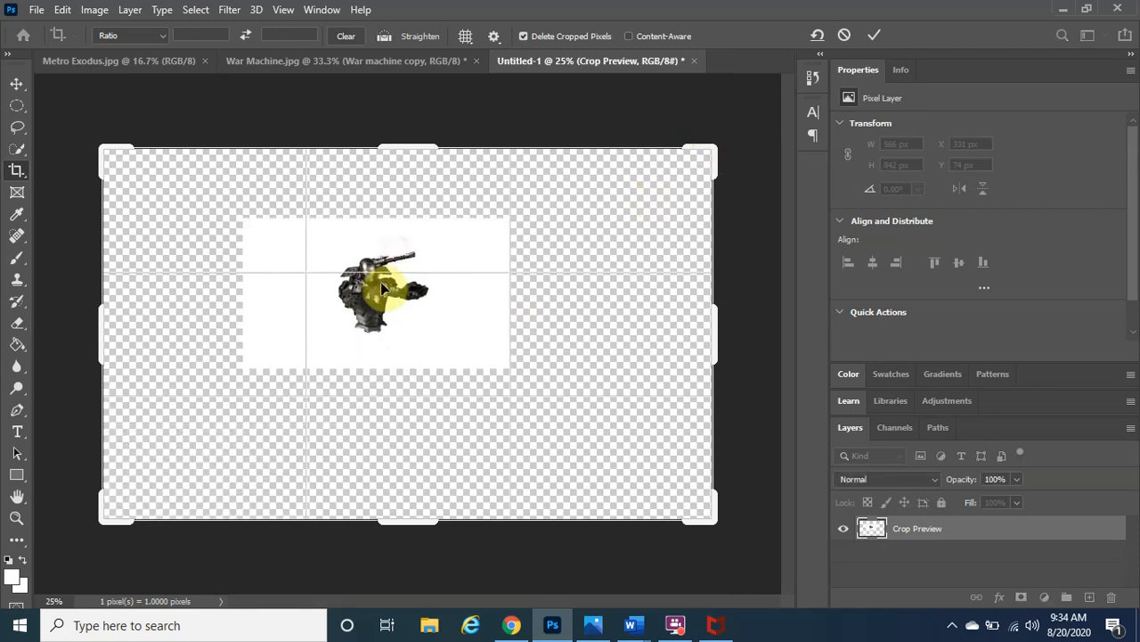
left_click(878, 36)
- Recentre the white image and figure inside the crop frame and apply the crop
left_click_drag(370, 278, 340, 260)
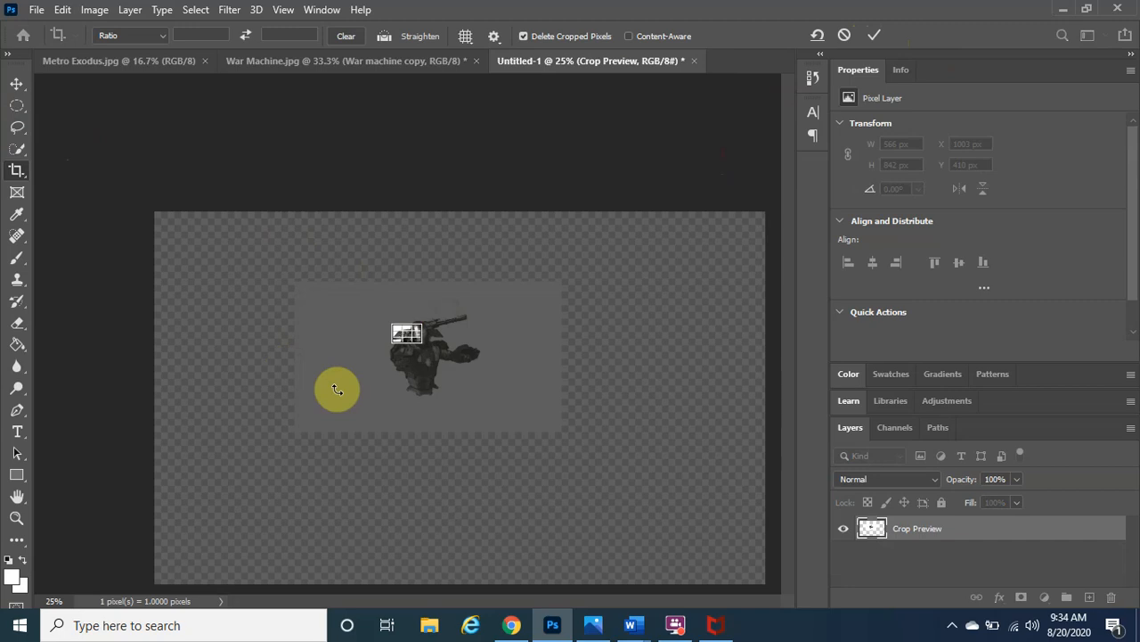
key("ctrl+z")
left_click_drag(394, 481, 430, 278)
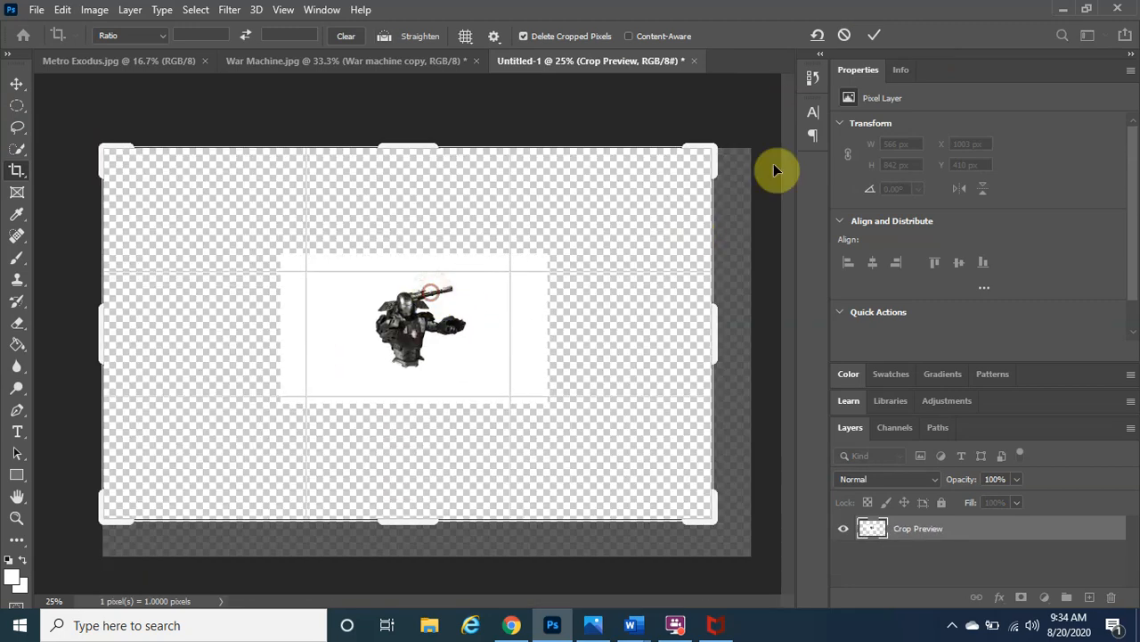
left_click(873, 37)
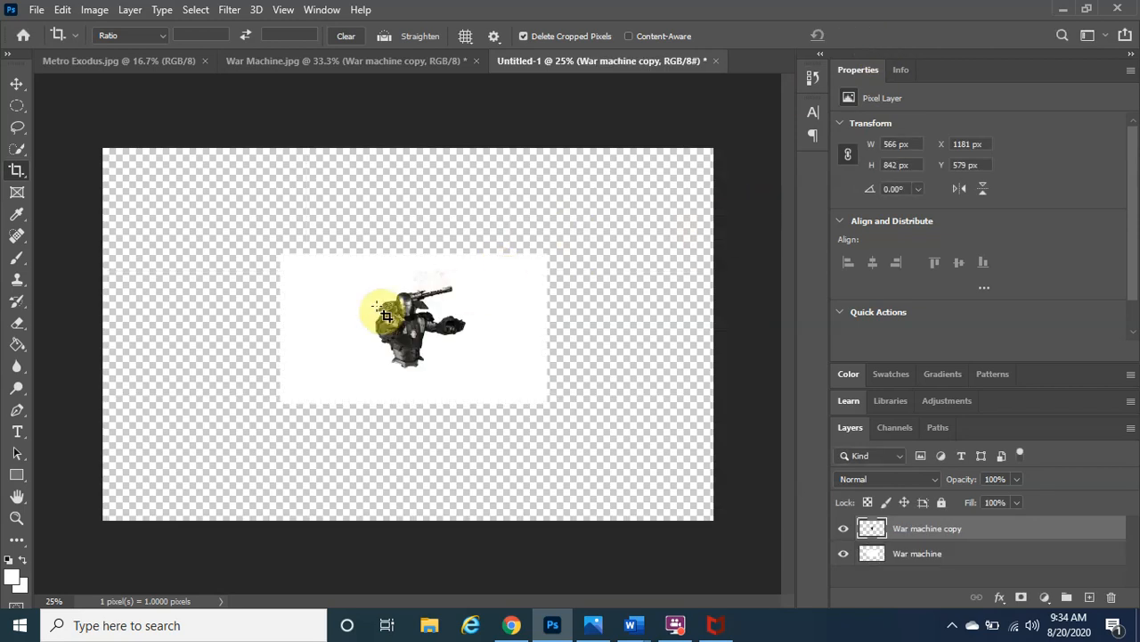
- Enlarge the War machine copy figure to 364.73% with Free Transform
left_click(17, 85)
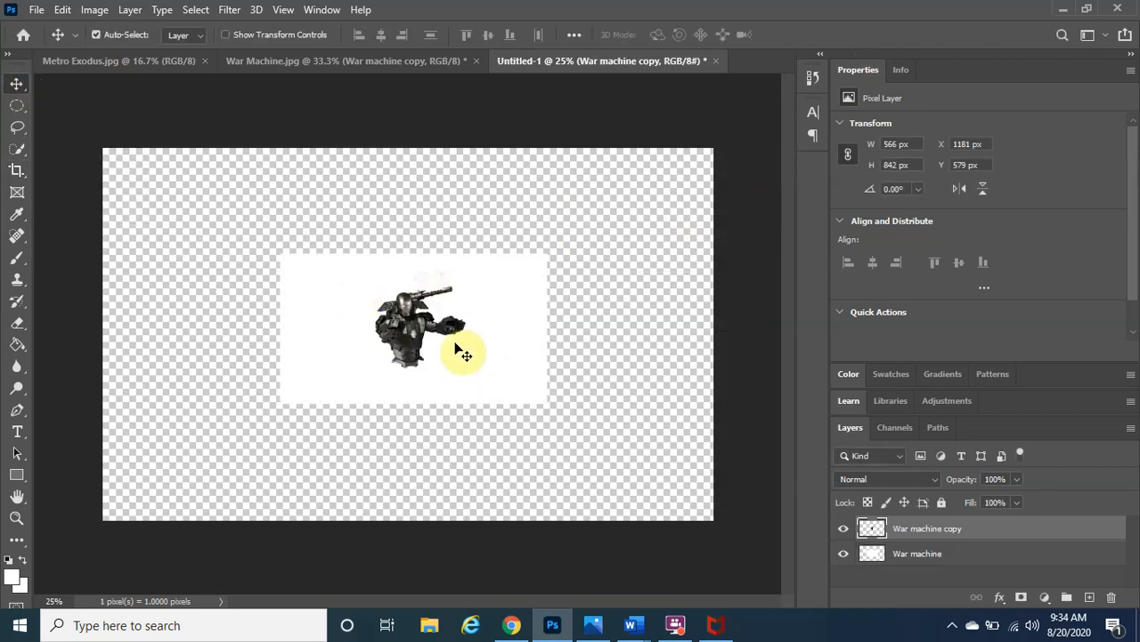
key("ctrl")
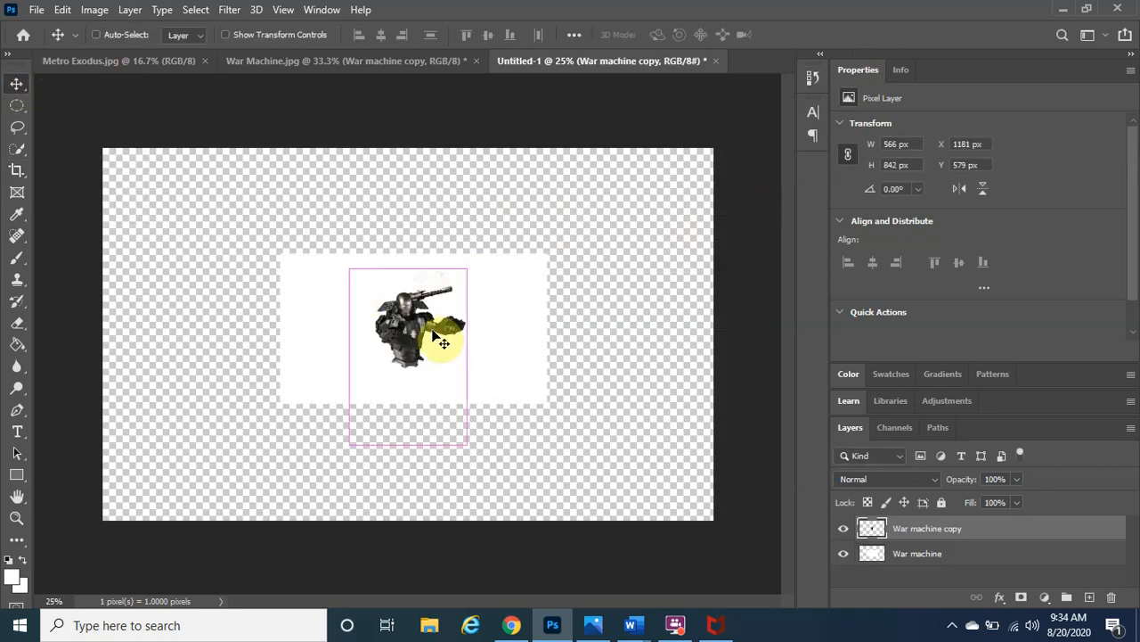
key("ctrl+t")
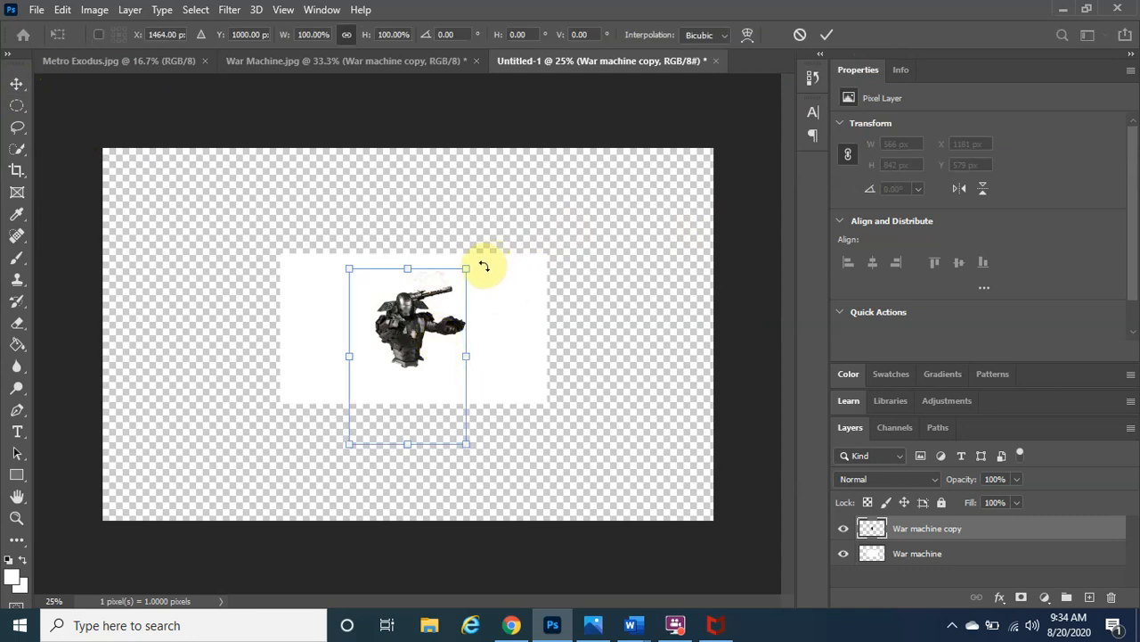
left_click_drag(469, 268, 586, 204)
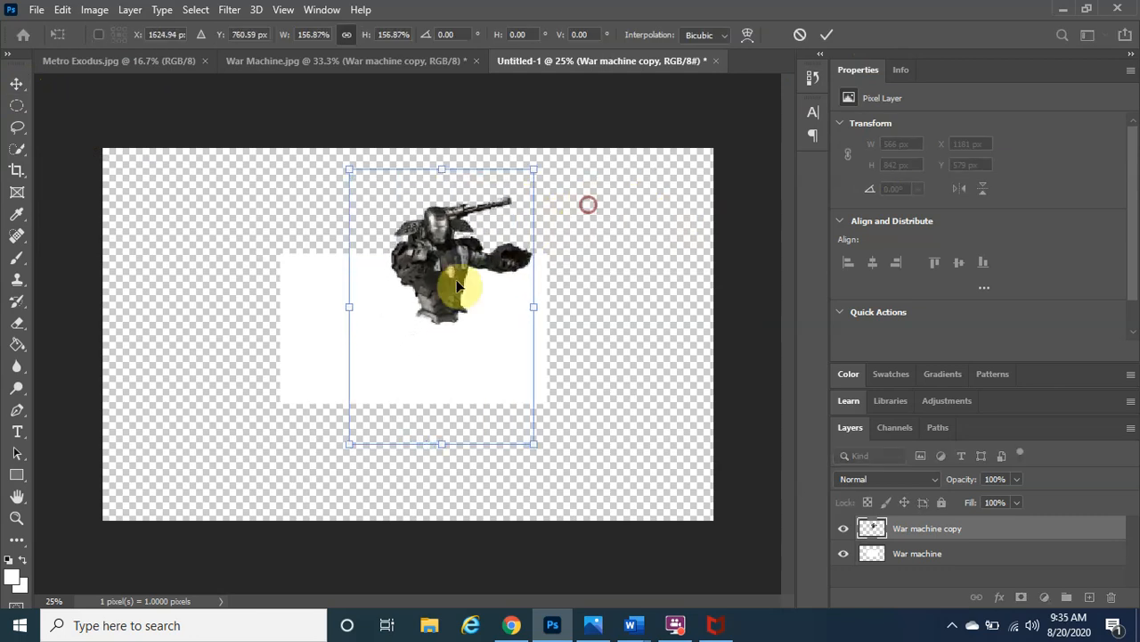
left_click_drag(436, 285, 276, 258)
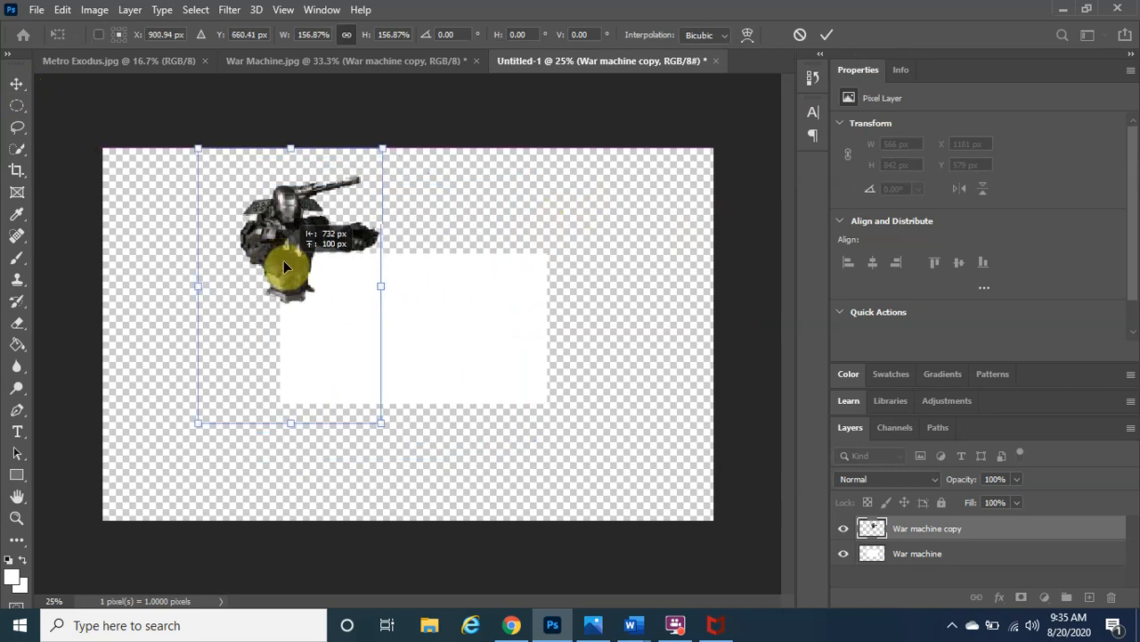
left_click_drag(370, 416, 637, 615)
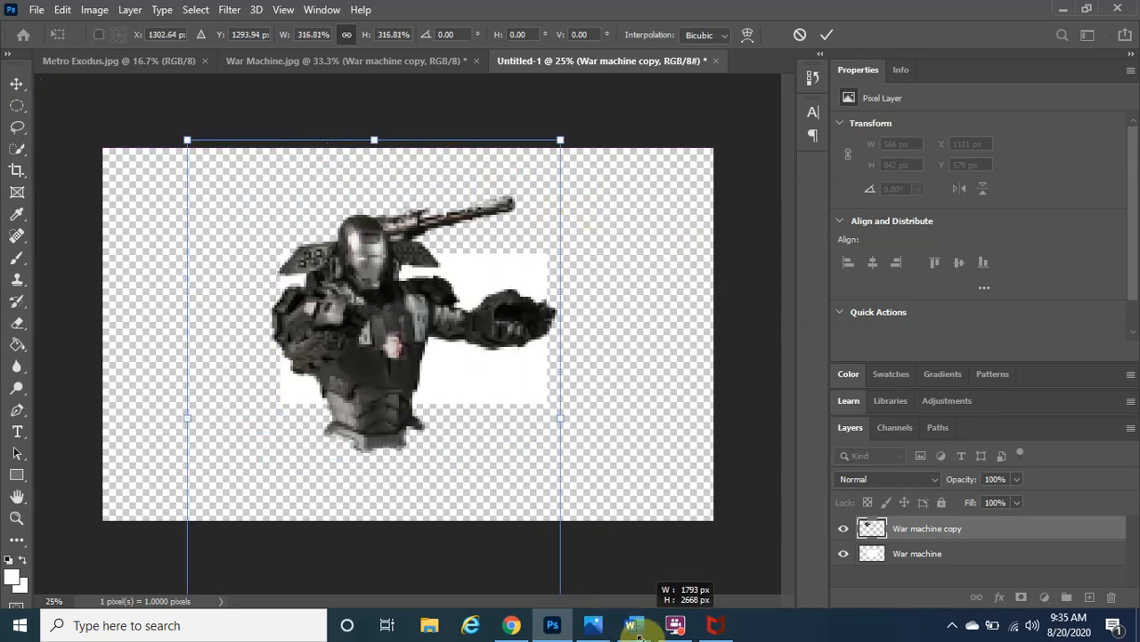
left_click_drag(571, 139, 667, 91)
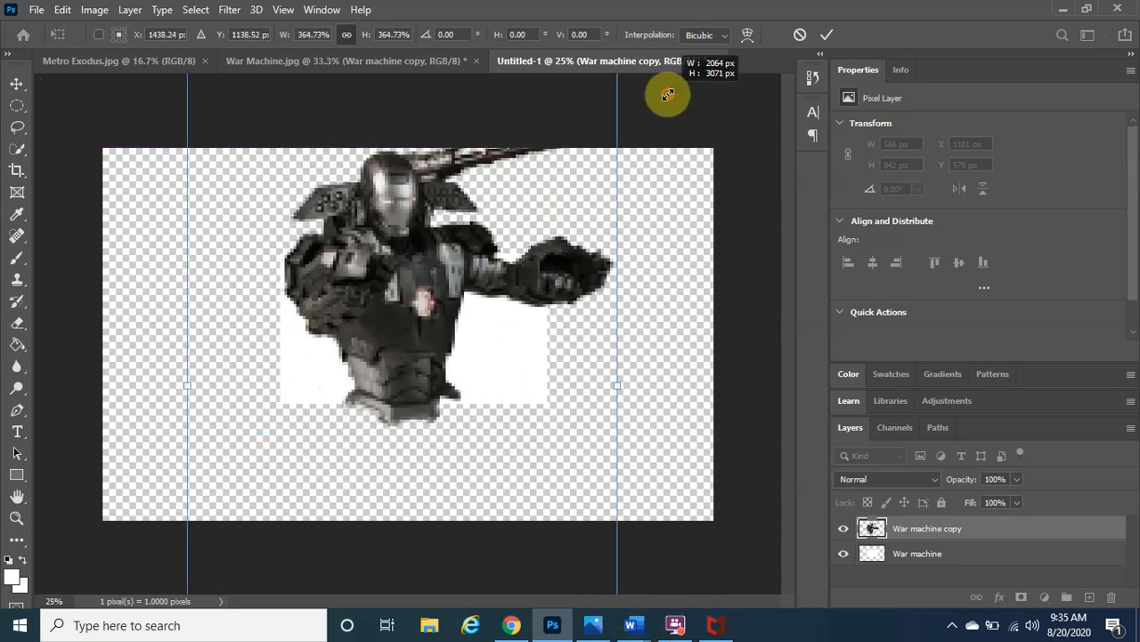
- Apply the transform and place the enlarged figure in the left half of the canvas
left_click_drag(373, 307, 265, 332)
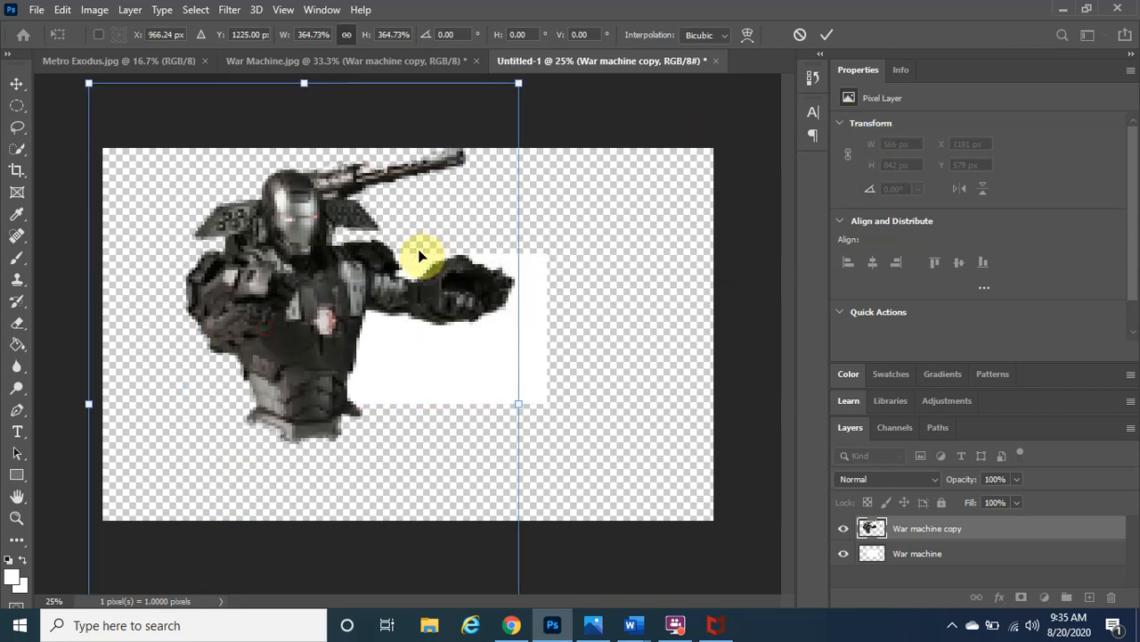
left_click_drag(324, 294, 362, 312)
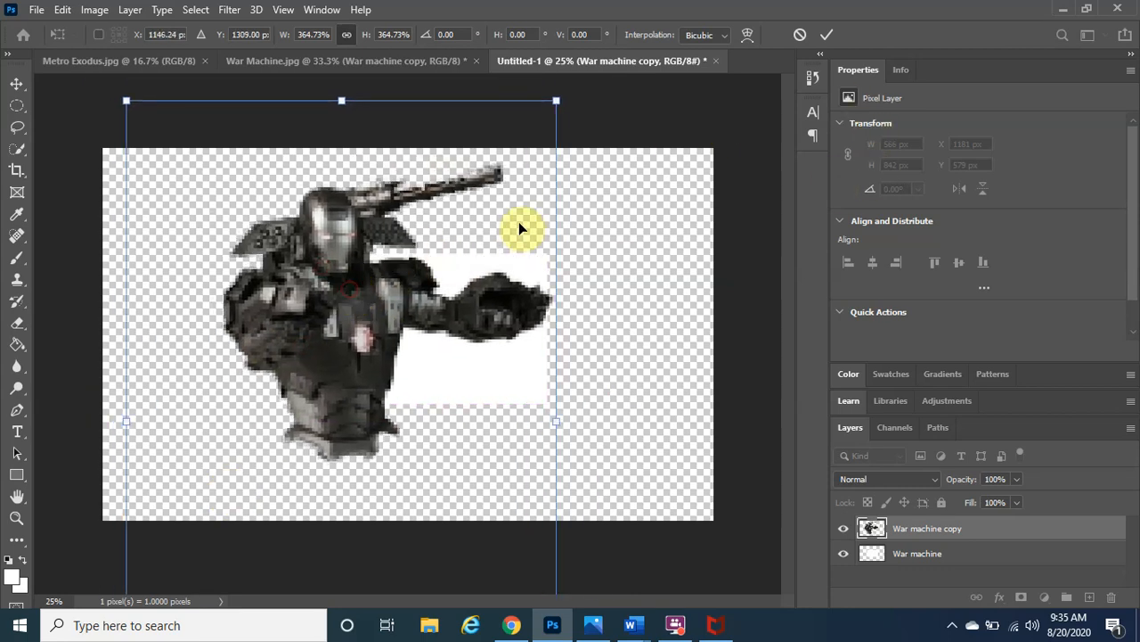
left_click(825, 35)
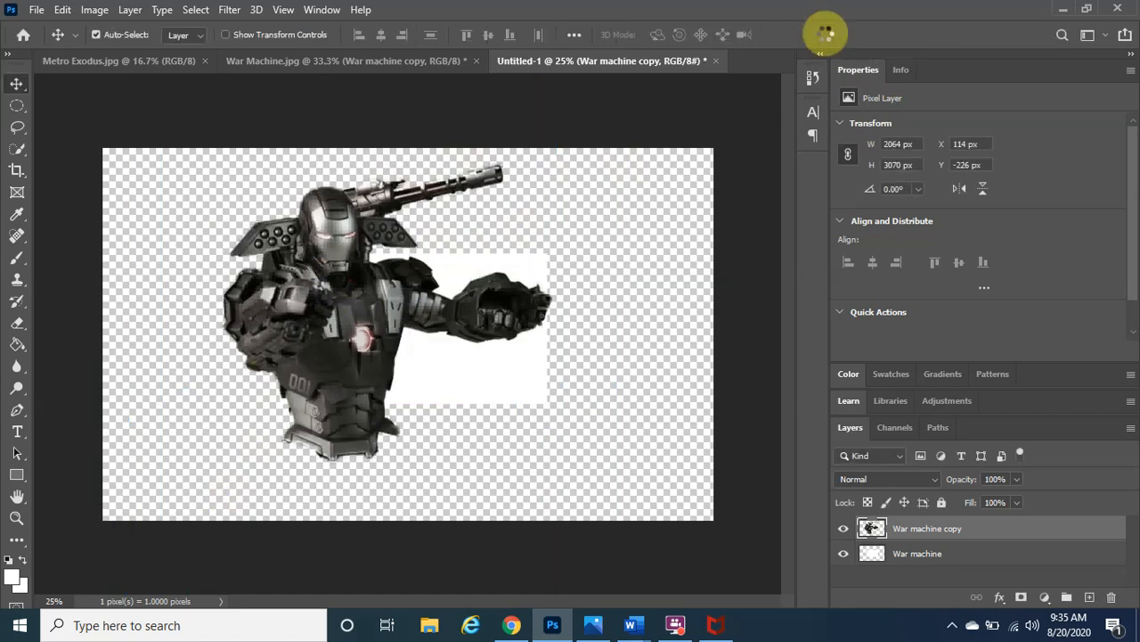
left_click_drag(329, 296, 272, 313)
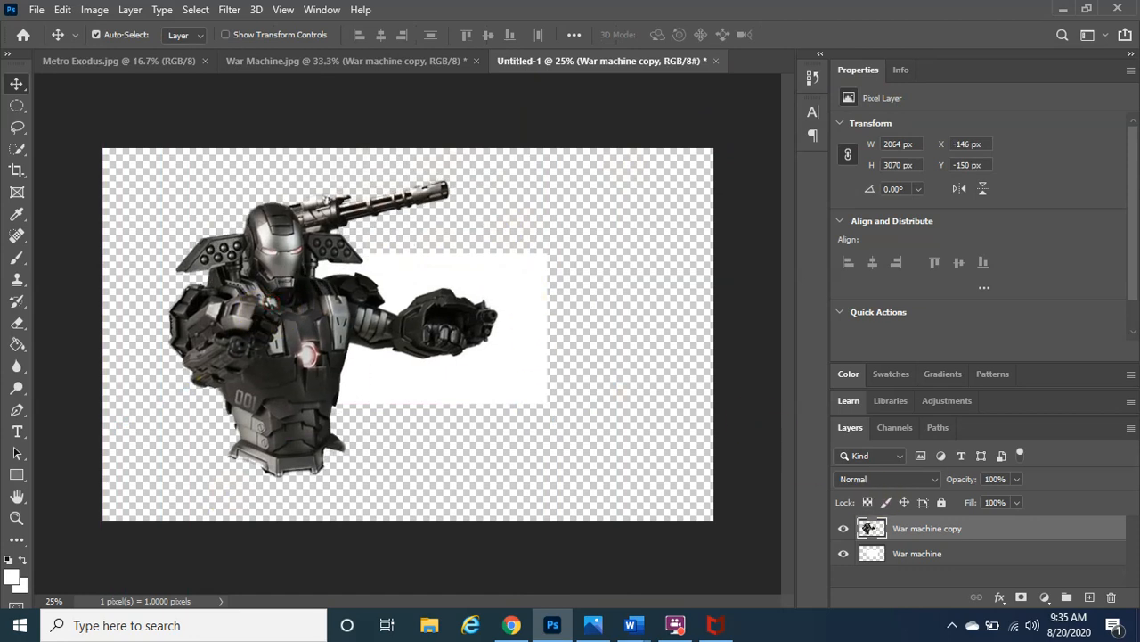
- Enlarge the War machine copy figure to about 120.94% with Free Transform and move it to the middle of the canvas
left_click_drag(281, 284, 256, 266)
left_click_drag(263, 367, 293, 369)
key("ctrl")
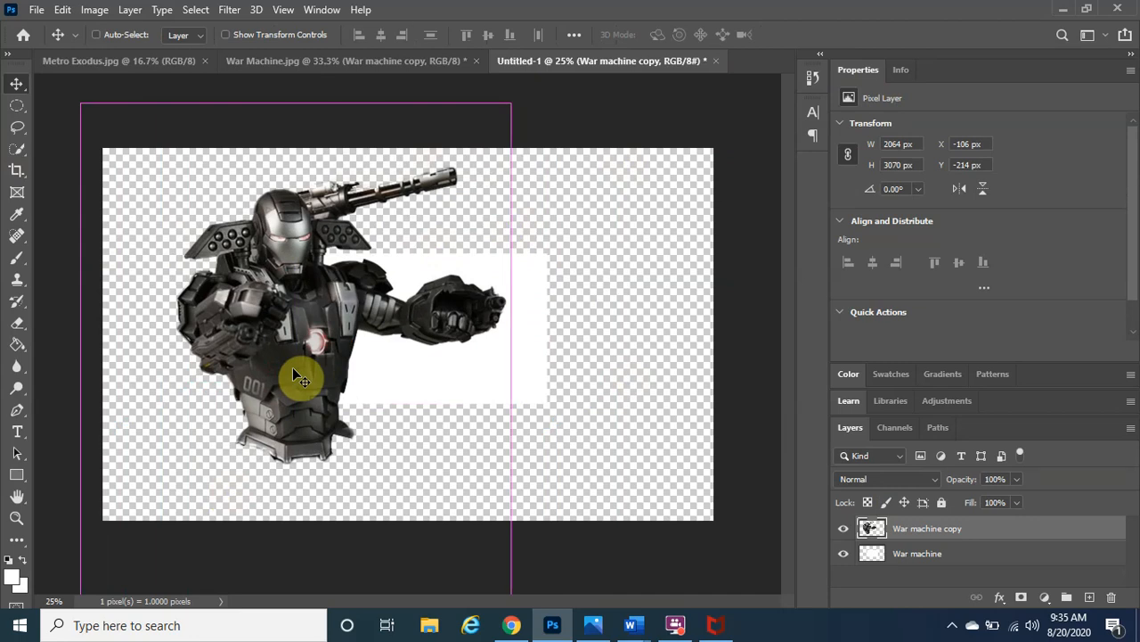
key("ctrl+t")
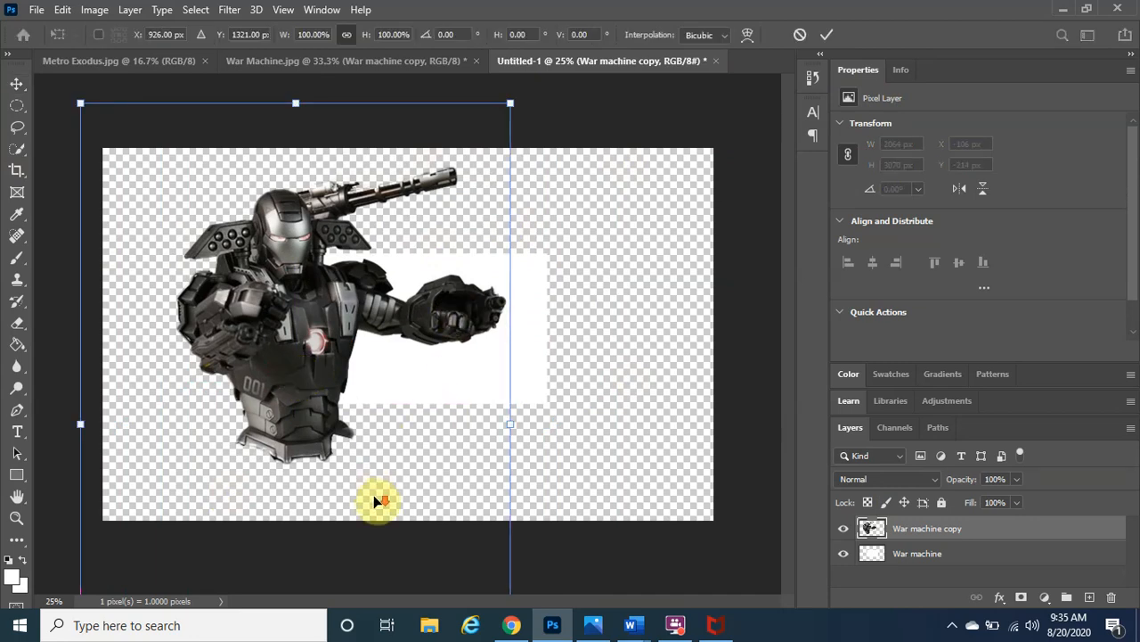
left_click_drag(511, 103, 651, 7)
left_click_drag(324, 280, 418, 451)
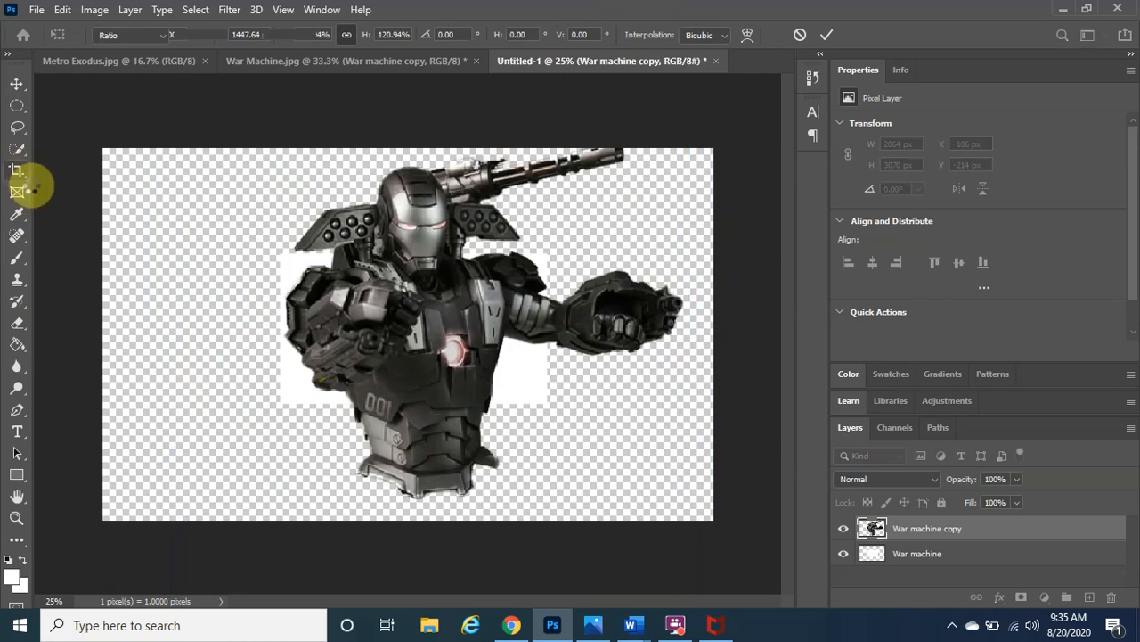
- Crop both sides of the canvas closer to the figure, extend it slightly above the gun, and apply the crop
left_click(17, 171)
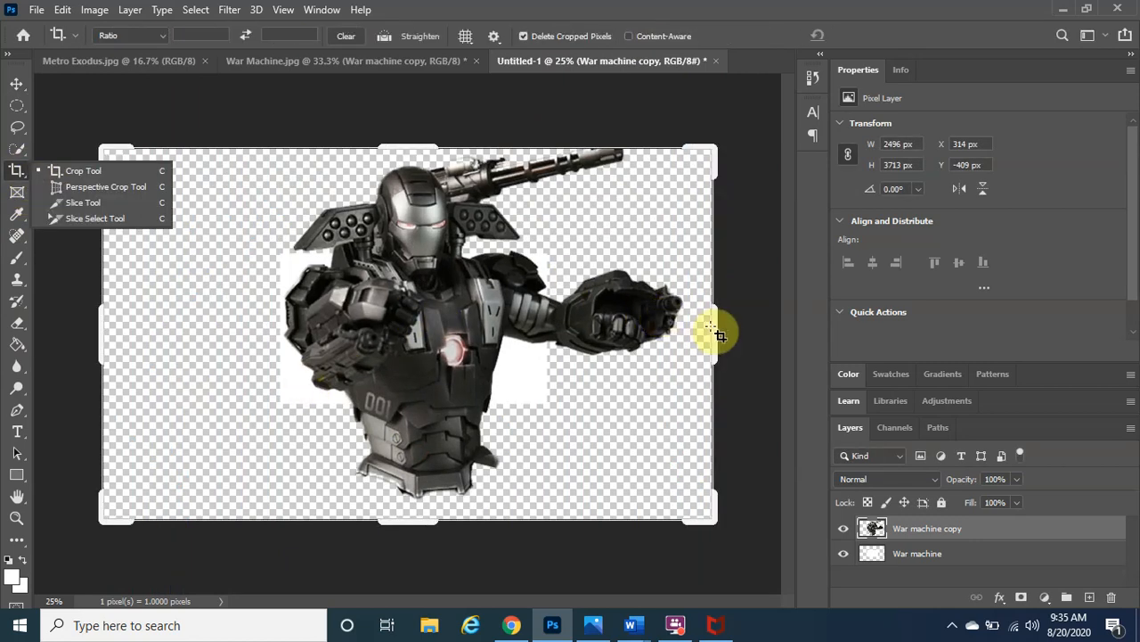
mouse_move(713, 326)
left_mouse_down()
mouse_move(674, 323)
mouse_move(704, 332)
left_mouse_up()
left_click_drag(109, 335, 187, 344)
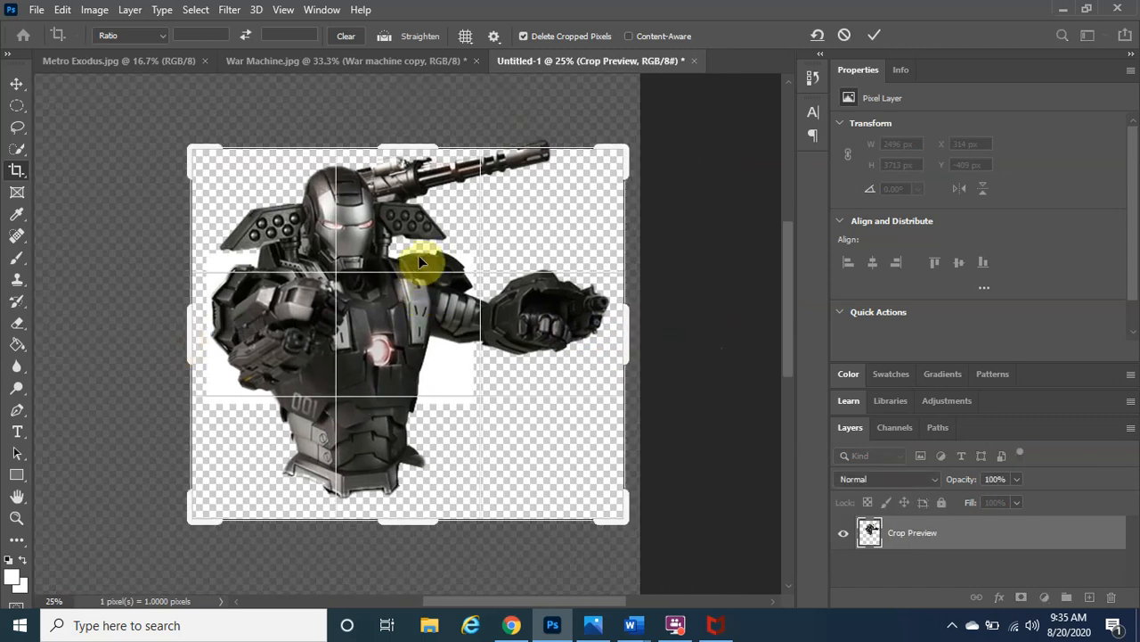
left_click_drag(401, 141, 404, 130)
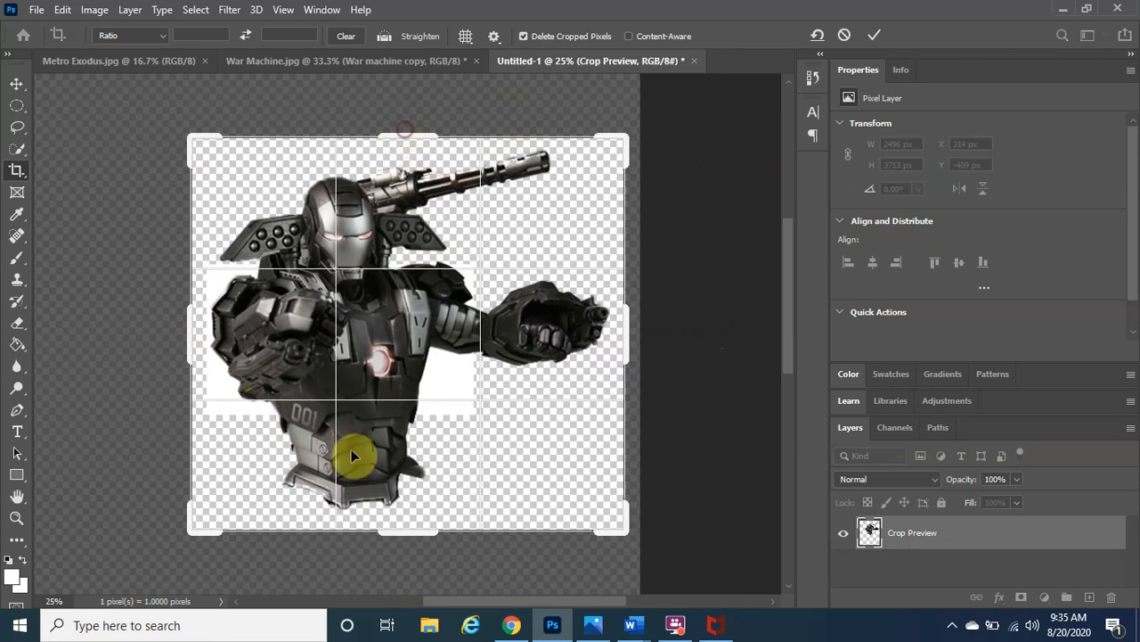
left_click(874, 35)
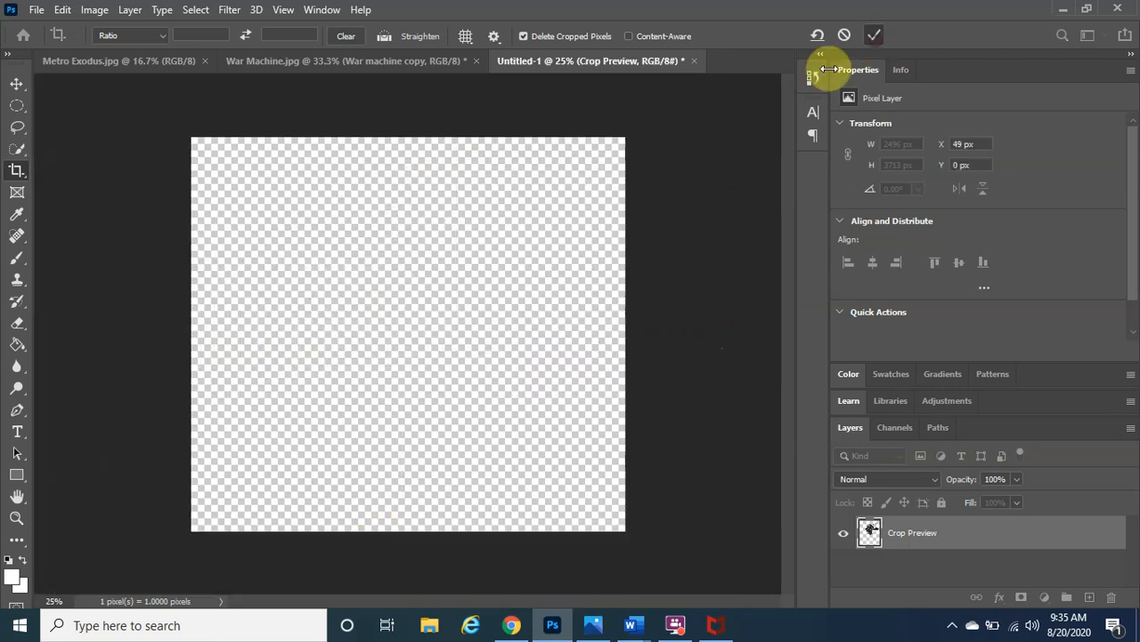
- Expand the crop frame to leave wide empty space beyond the figure's outstretched arm and margins around the rest
left_click(369, 309)
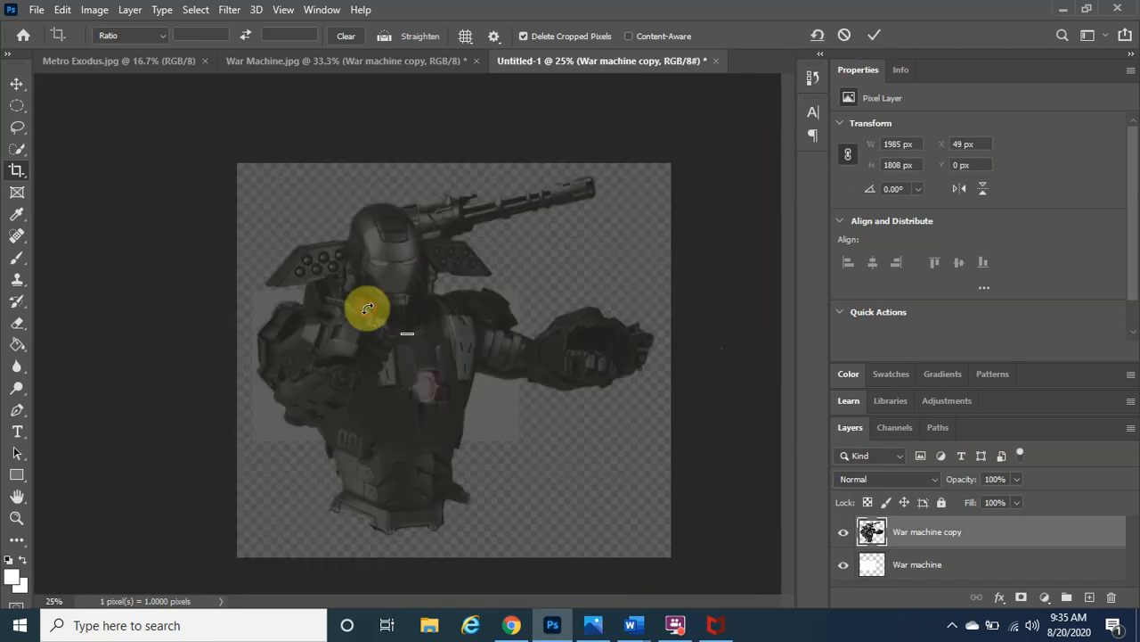
left_click(369, 309)
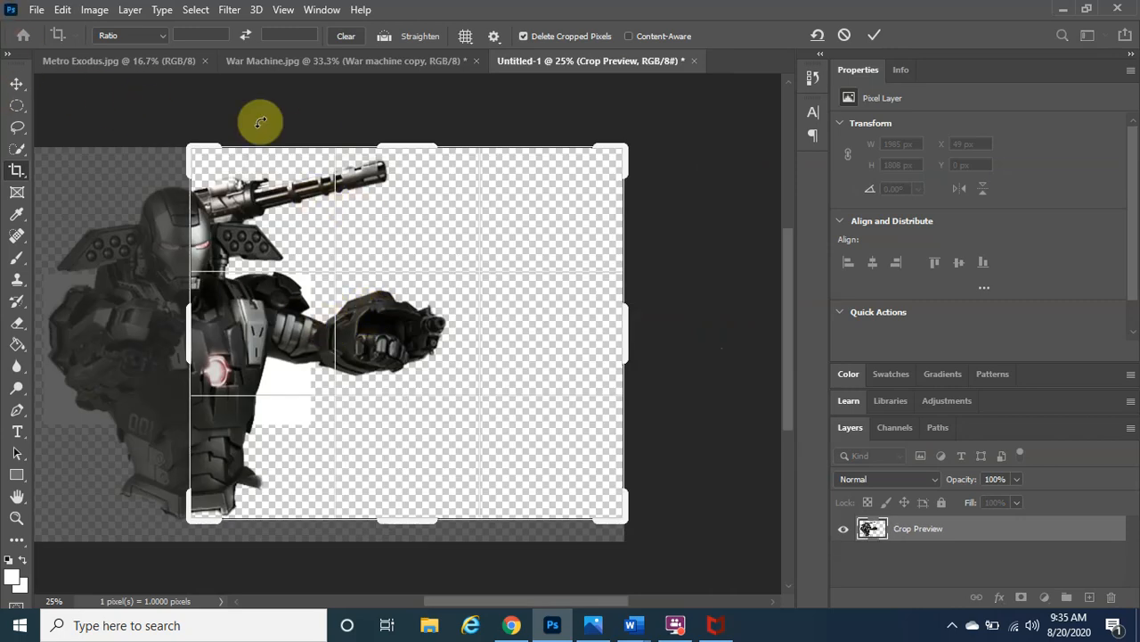
left_click_drag(184, 349, 93, 347)
left_click_drag(382, 519, 378, 543)
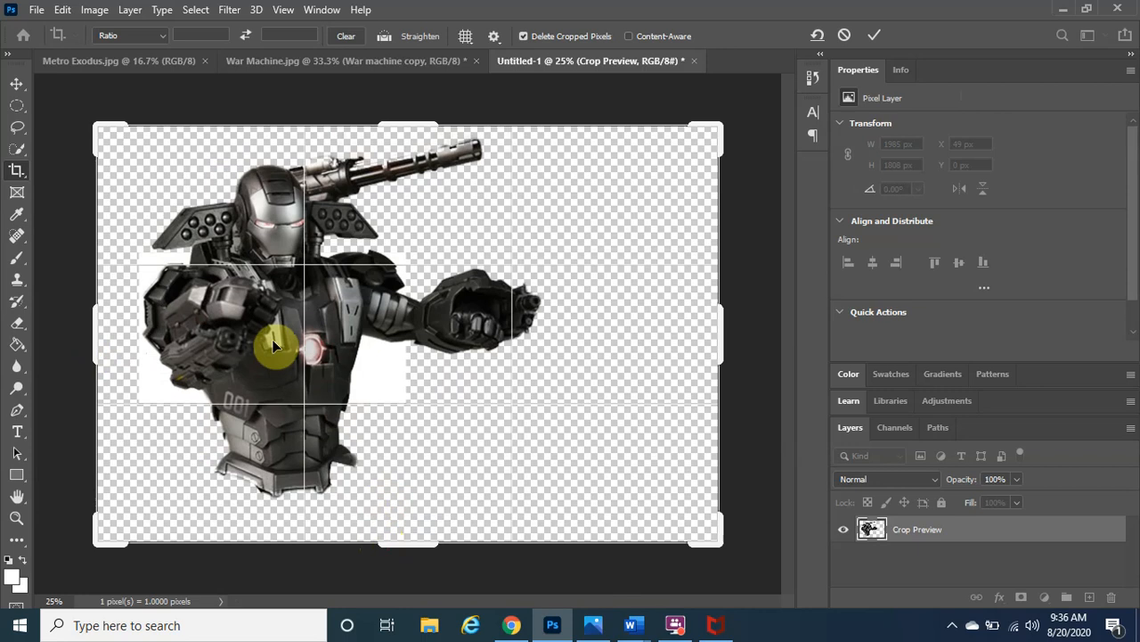
- Save the document with the crop applied as a Photoshop file named War machine part 1, with Maximize Compatibility on
left_click(36, 13)
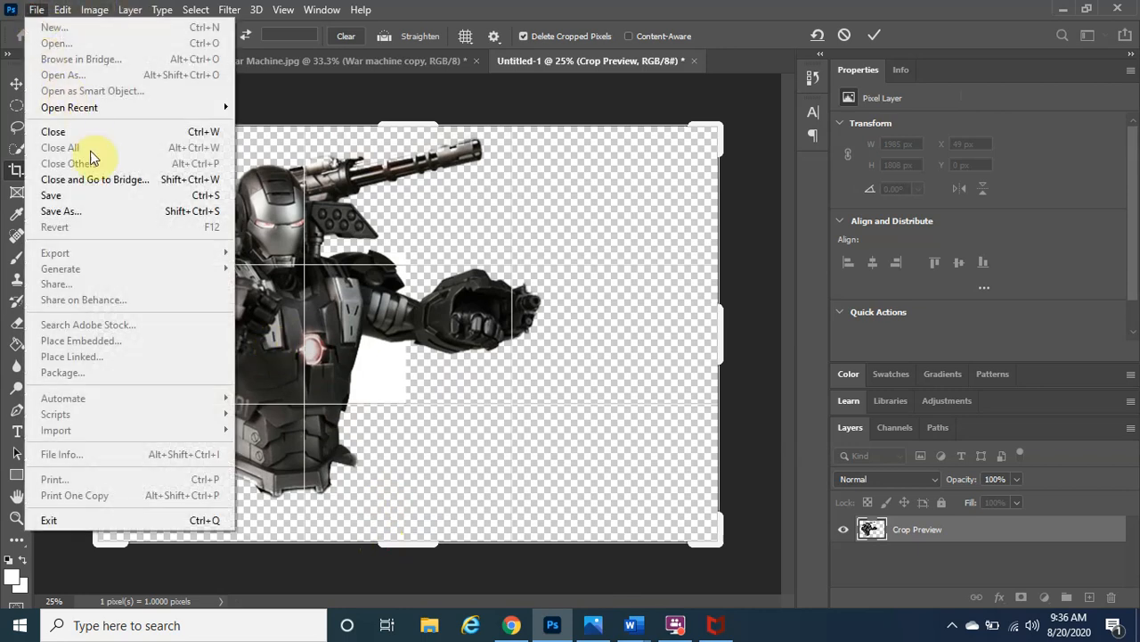
left_click(85, 196)
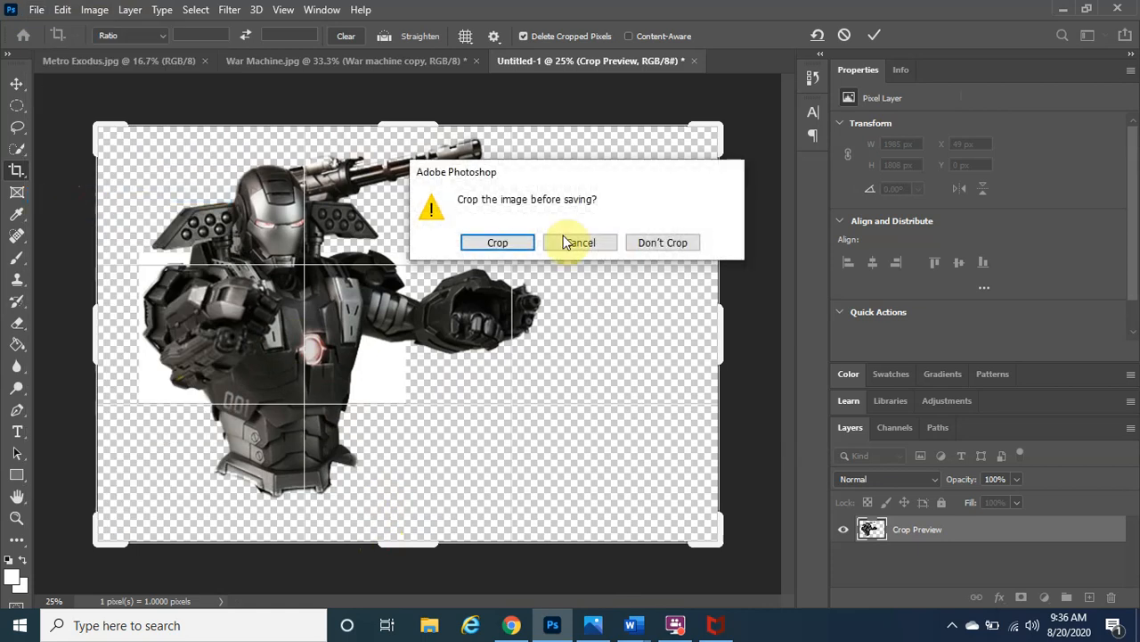
left_click(495, 244)
left_click(699, 456)
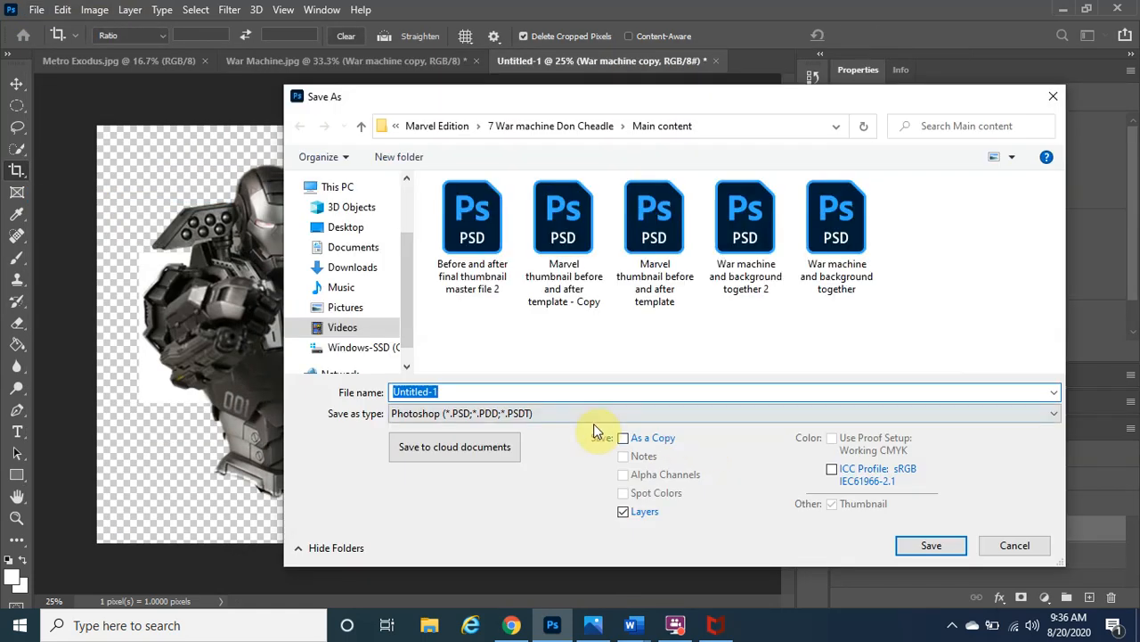
type("War")
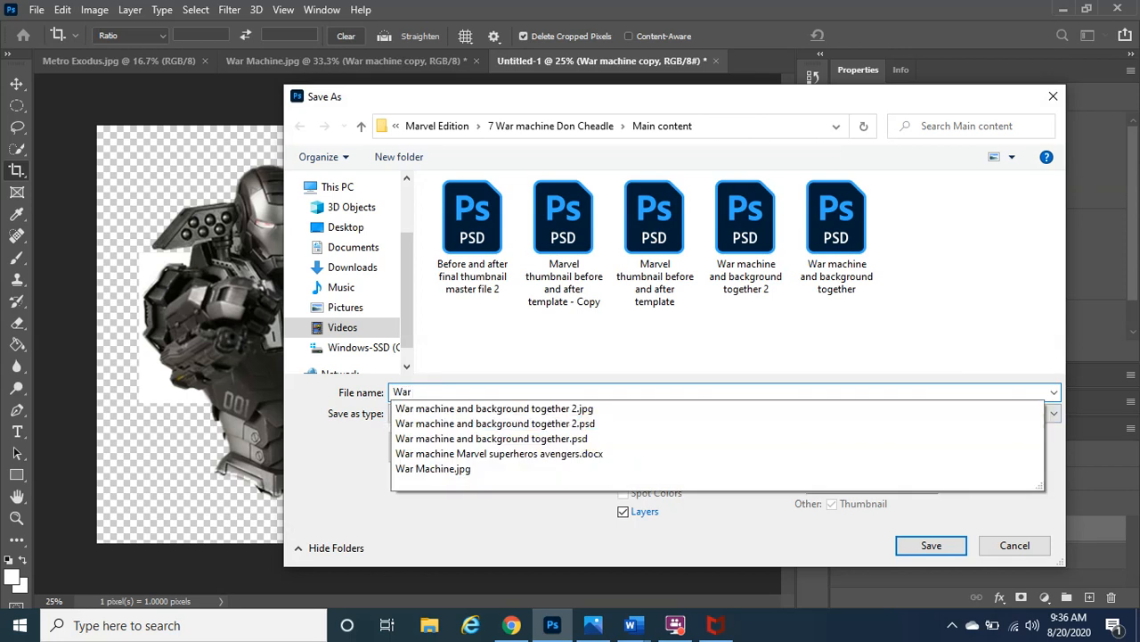
type(" machine ")
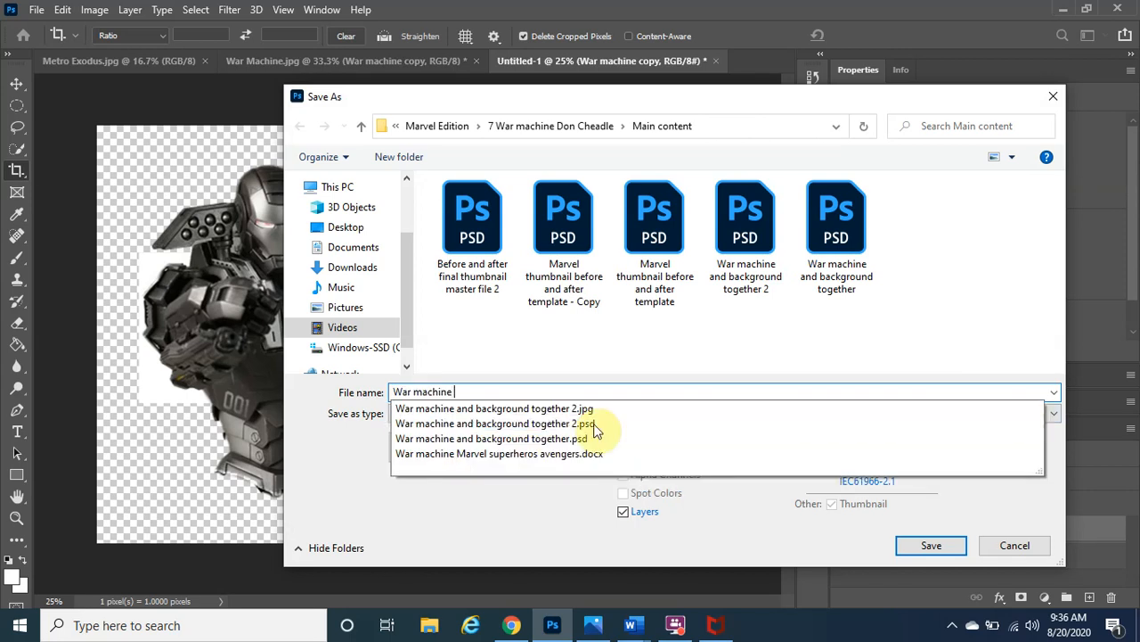
type("part 1")
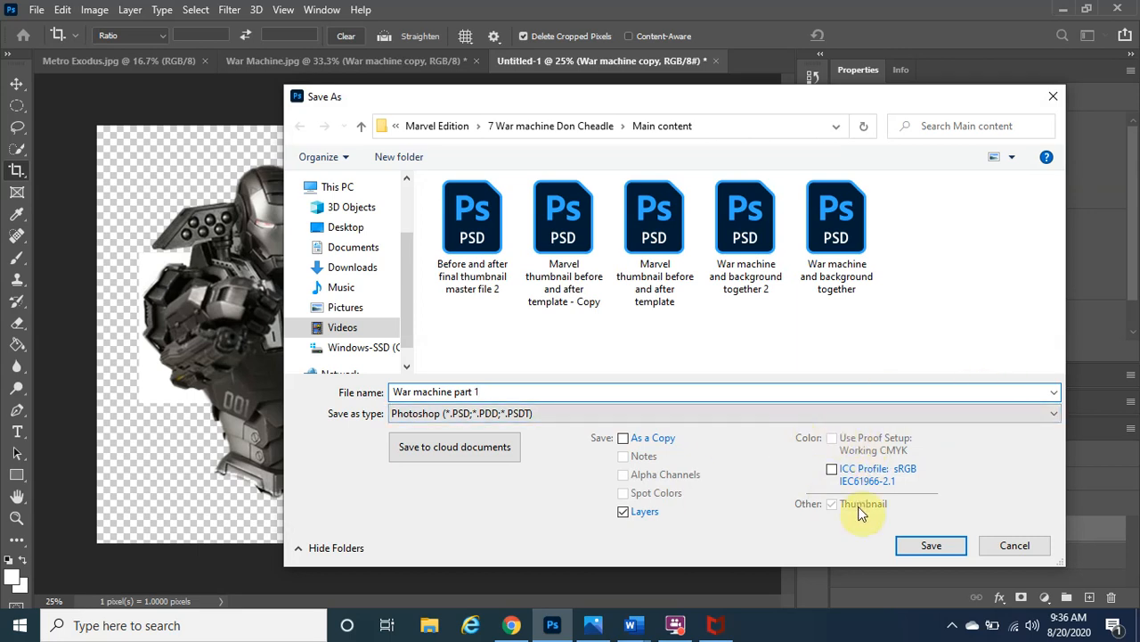
left_click(926, 546)
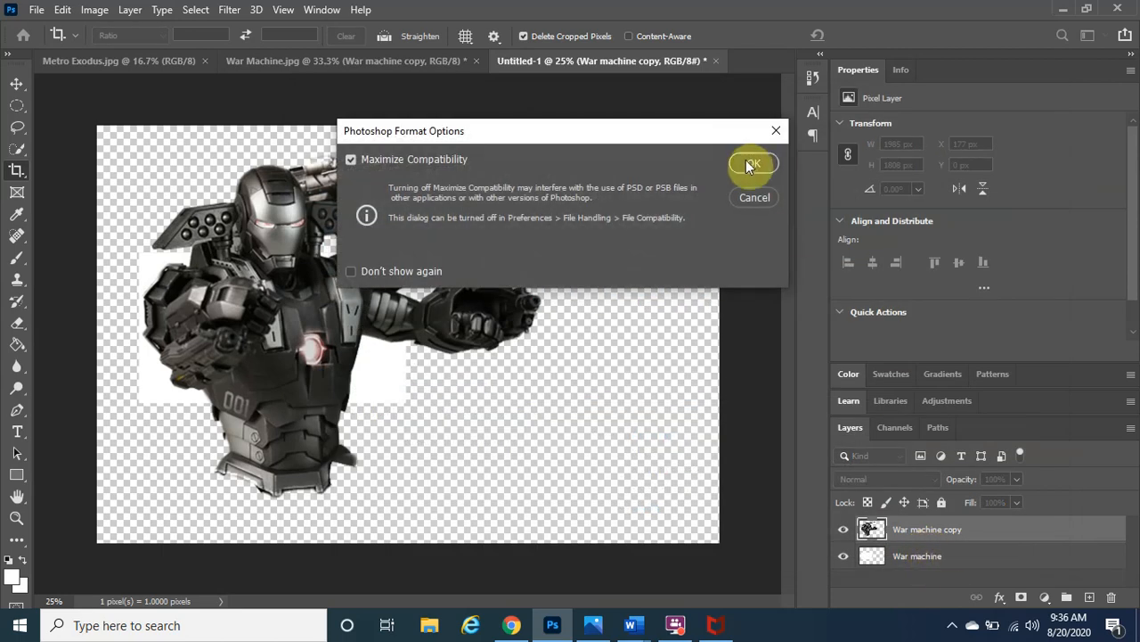
left_click(751, 165)
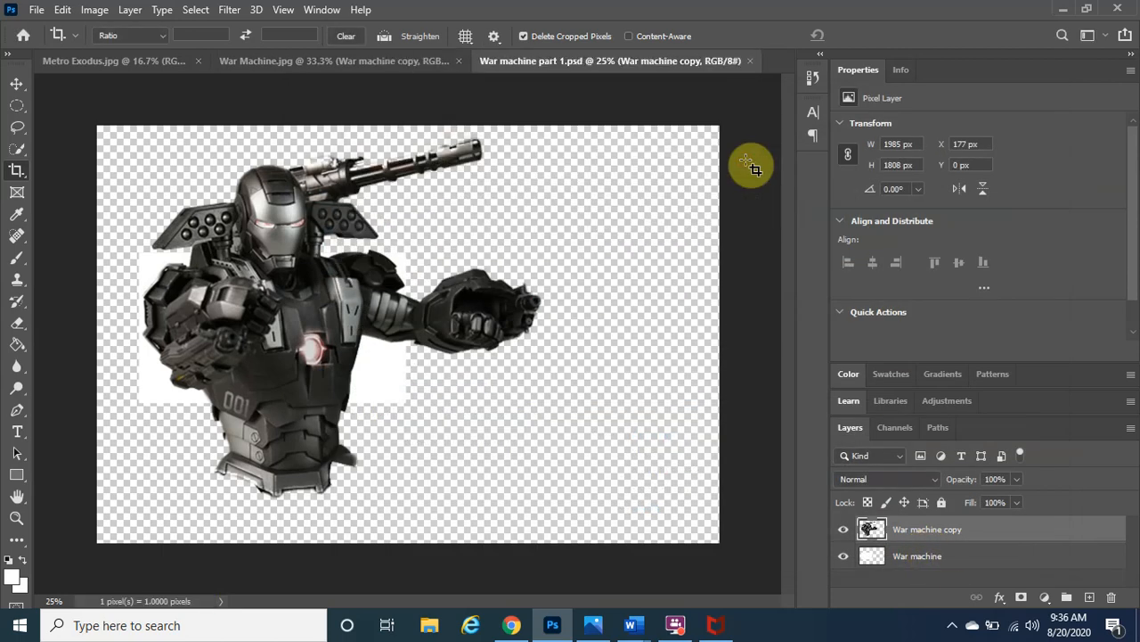